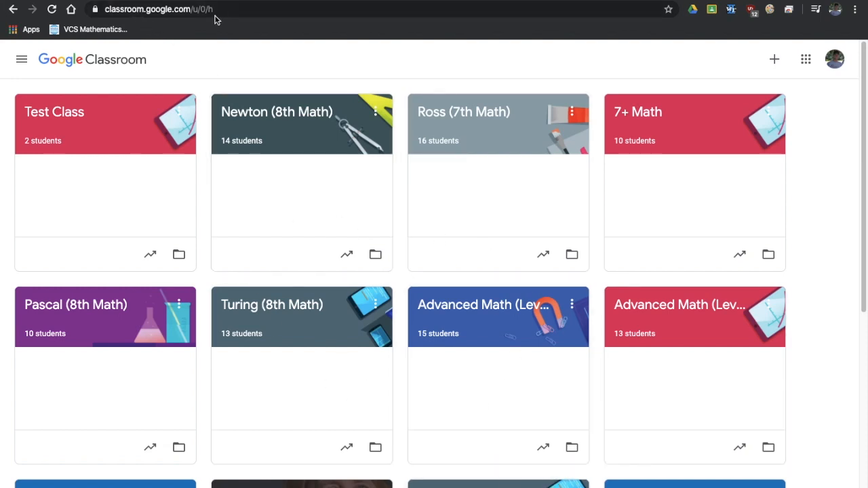
Step: Open Test Class and write the stream announcement "Hey!"
click(62, 120)
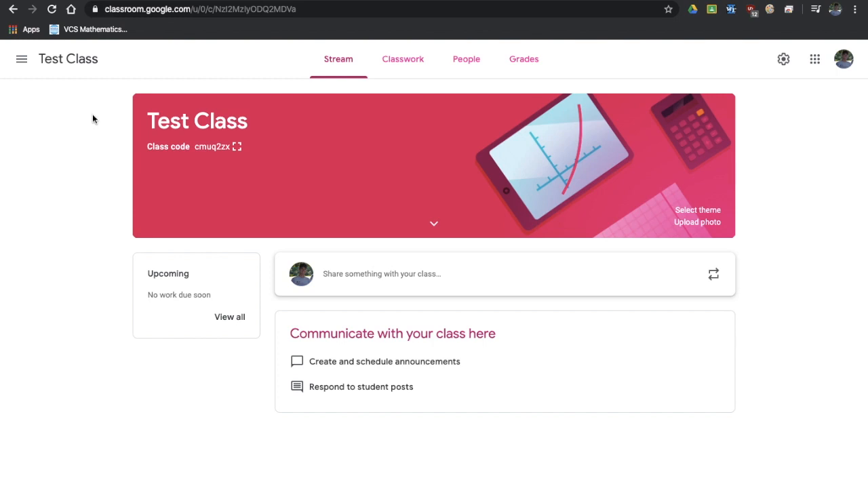
click(392, 286)
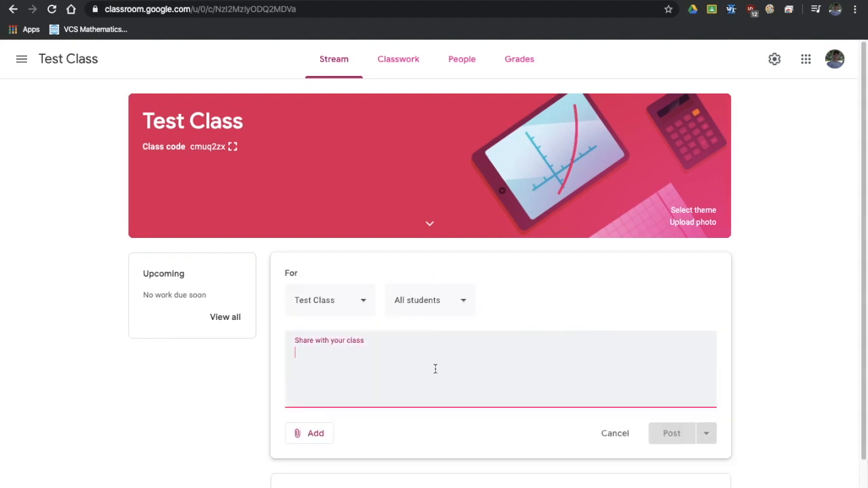
text(Hey)
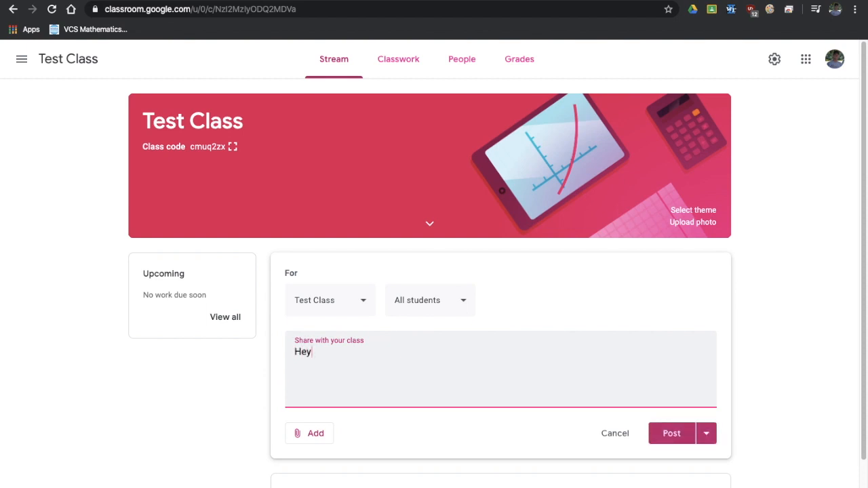
text(!)
Step: Review which classes and which individual students the announcement can be addressed to, keeping Test Class and All students
click(362, 304)
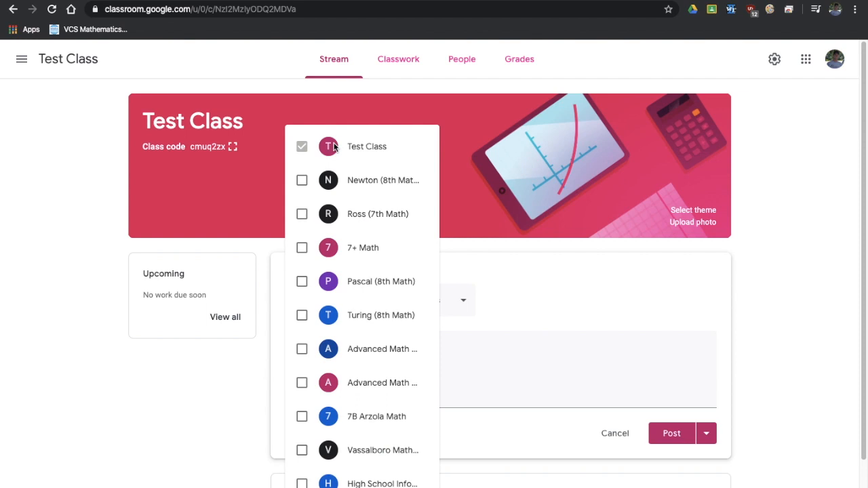
click(381, 255)
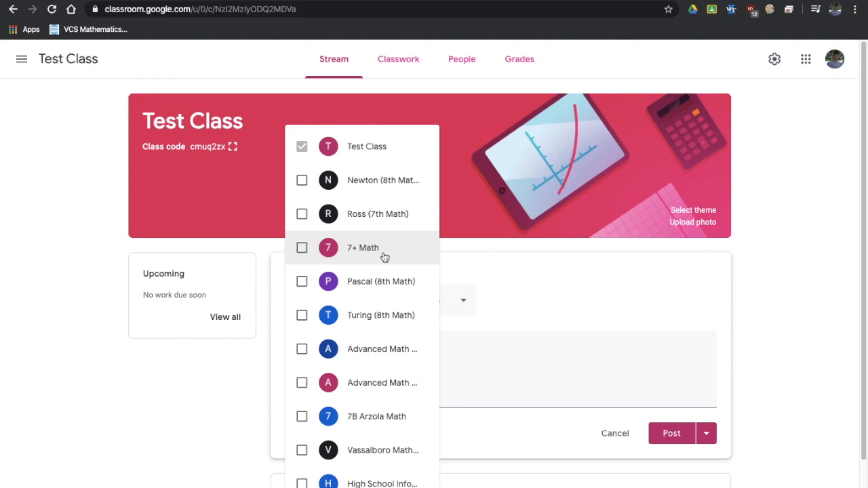
click(533, 292)
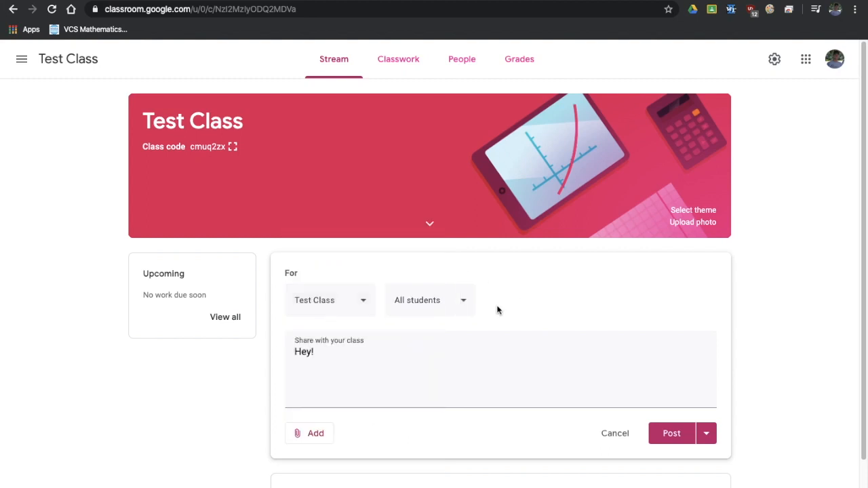
click(463, 307)
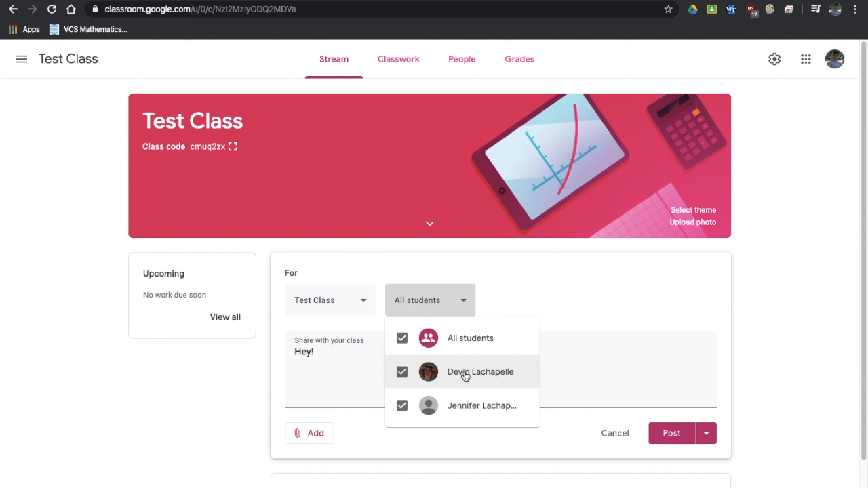
click(467, 405)
click(402, 340)
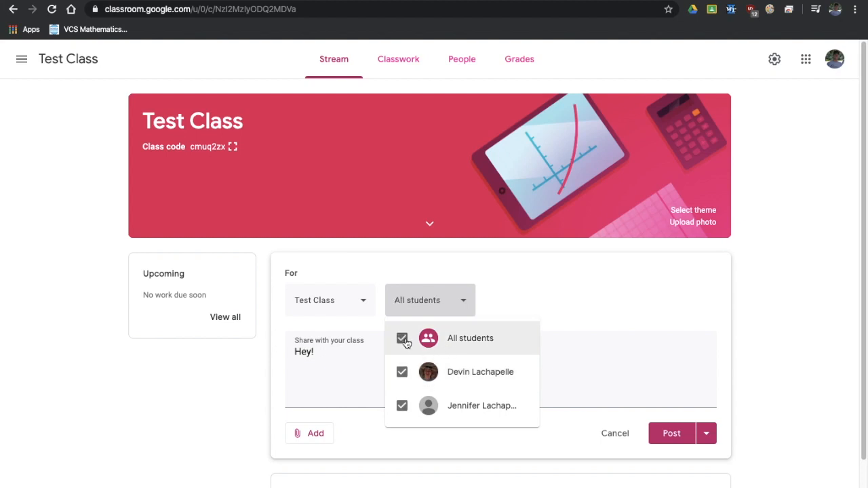
click(563, 310)
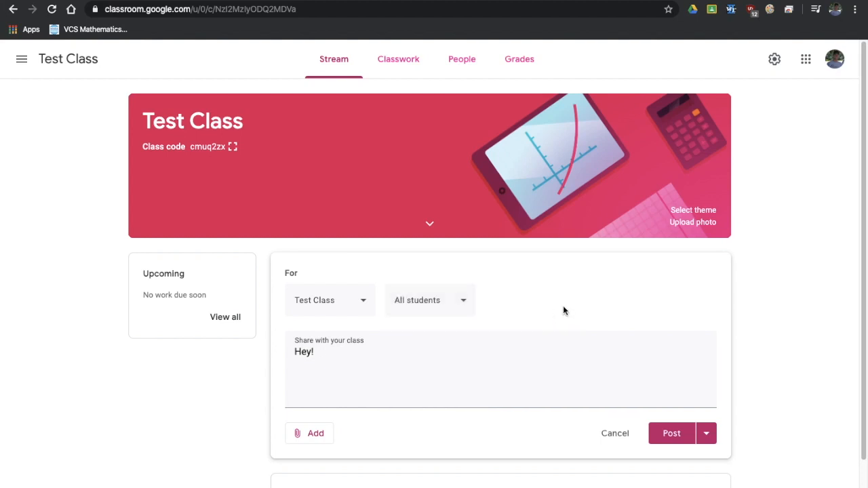
Step: Copy the web address of the slightly-smiling-face_1f642.png image and attach it to the announcement as a link
click(314, 433)
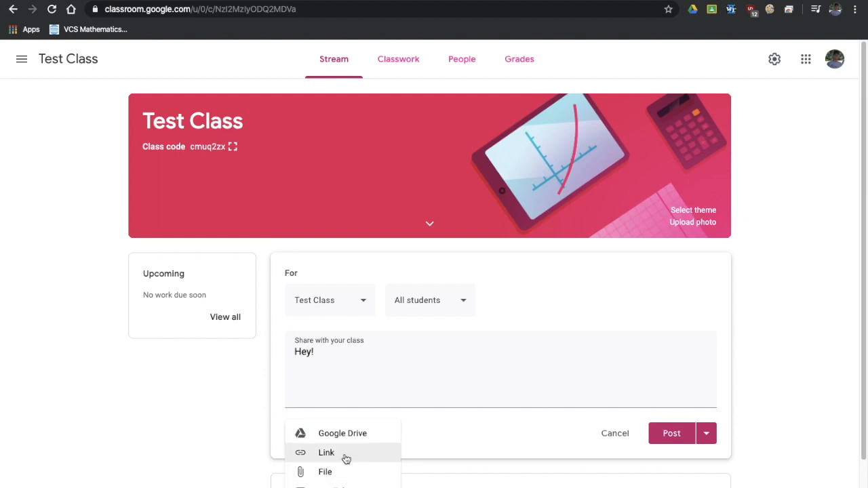
click(346, 459)
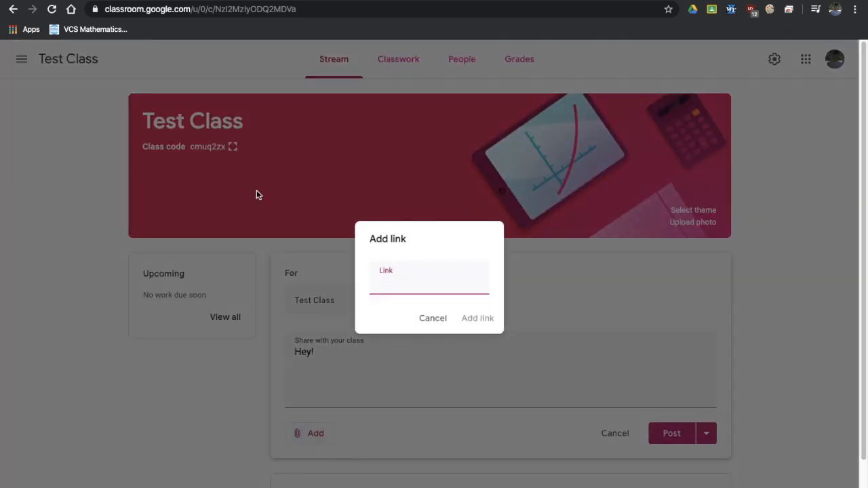
click(228, 1)
click(236, 13)
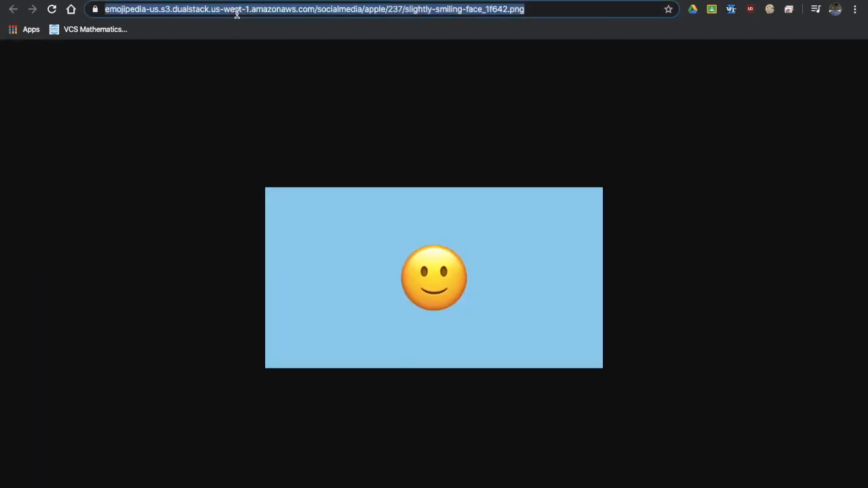
click(106, 0)
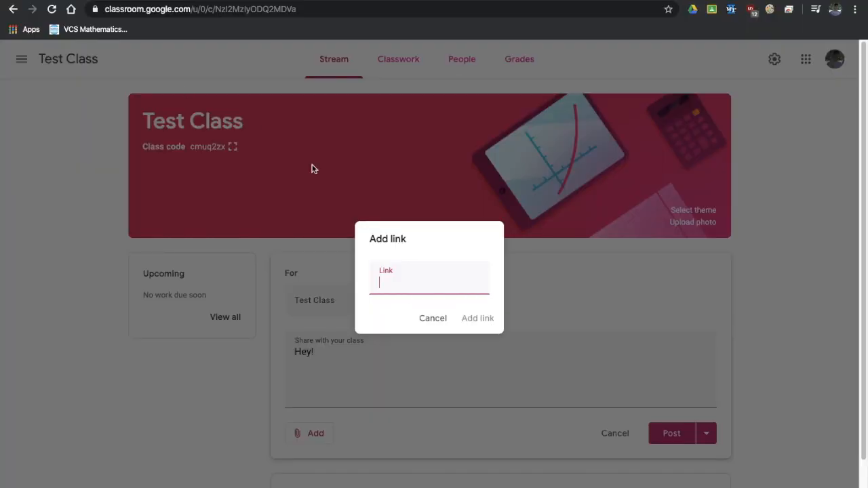
key(ctrl+v)
click(490, 318)
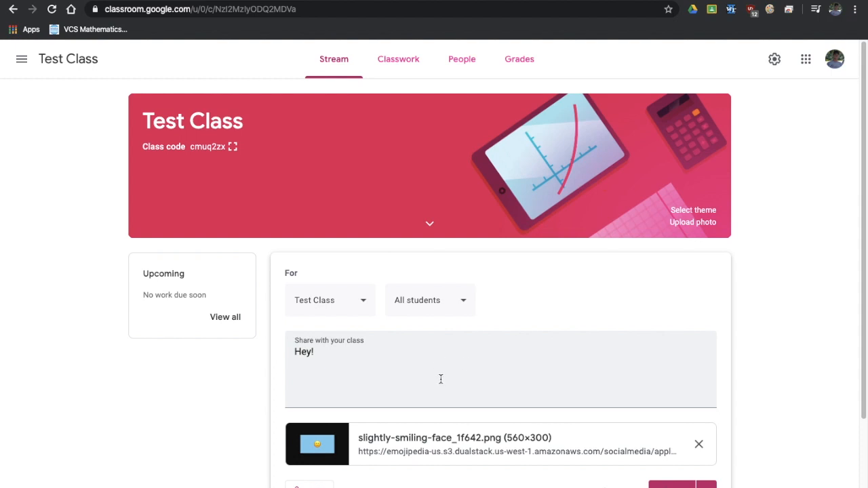
Step: Examine the date and time options for scheduling the announcement, and leave without scheduling it
scroll(441, 379, down, 1)
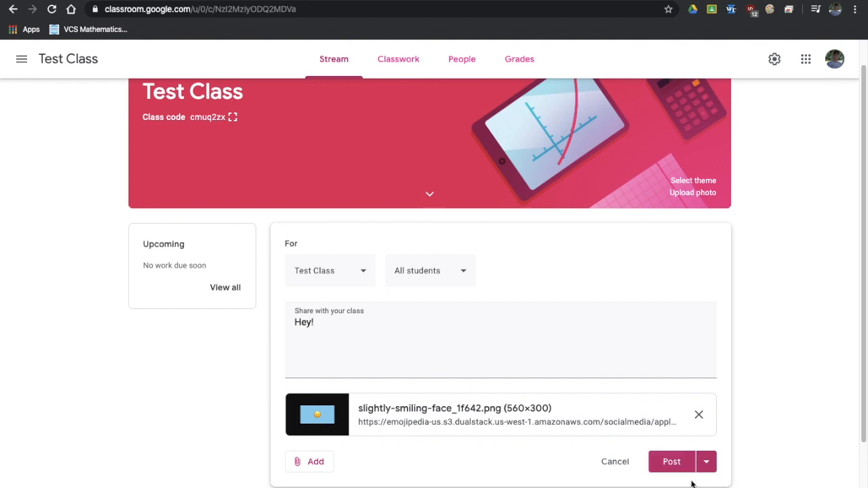
click(706, 465)
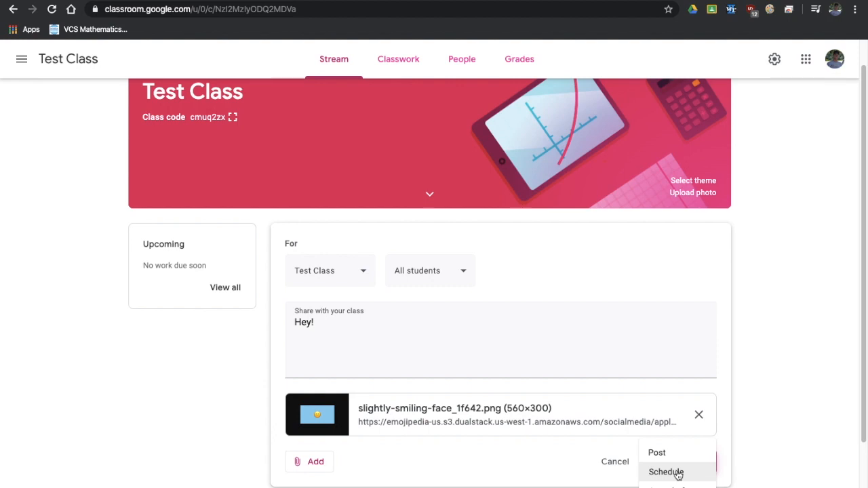
click(677, 474)
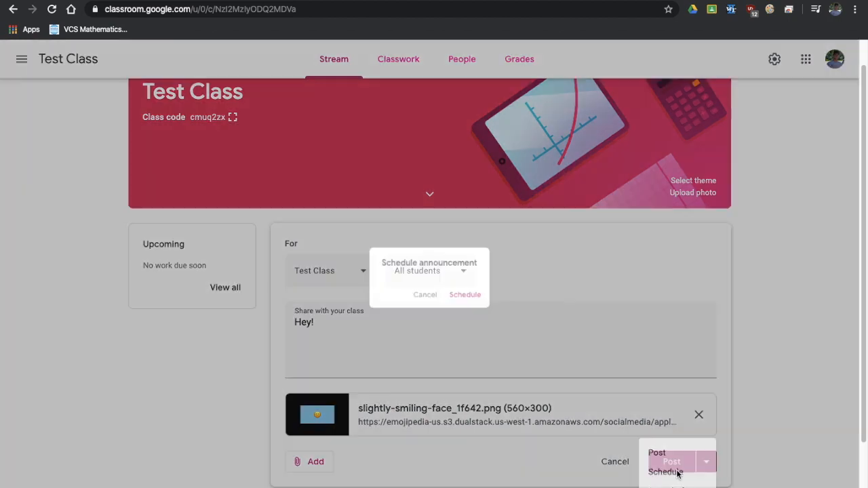
click(459, 267)
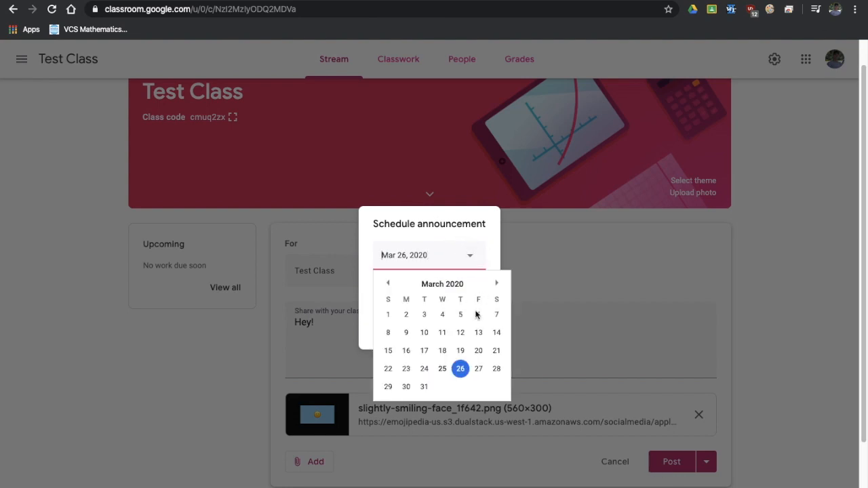
click(462, 370)
click(422, 296)
click(434, 293)
click(423, 337)
Step: Post the announcement immediately to the class stream
click(715, 468)
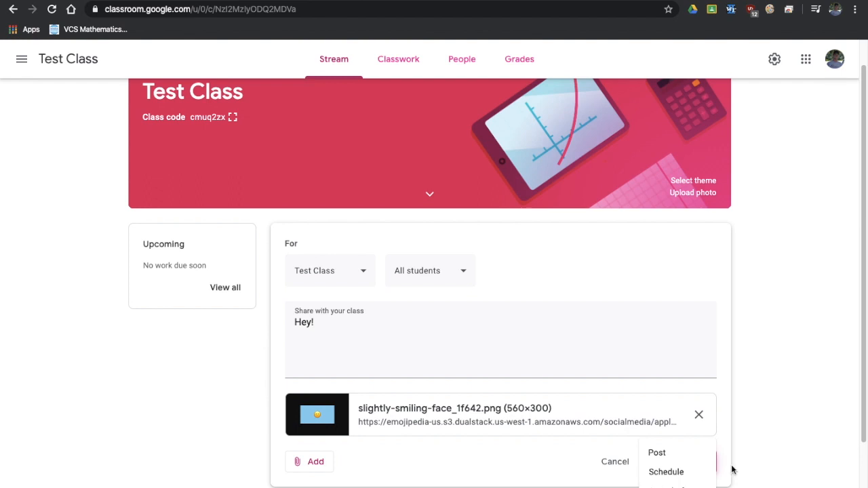
click(762, 448)
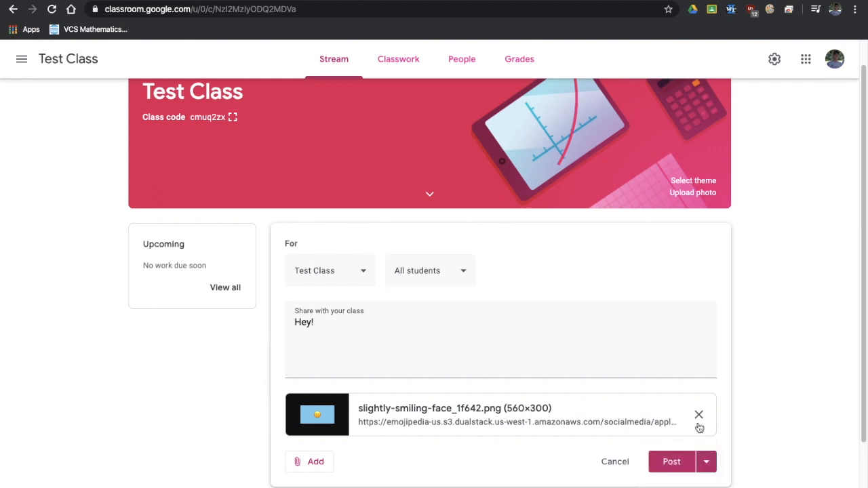
click(673, 465)
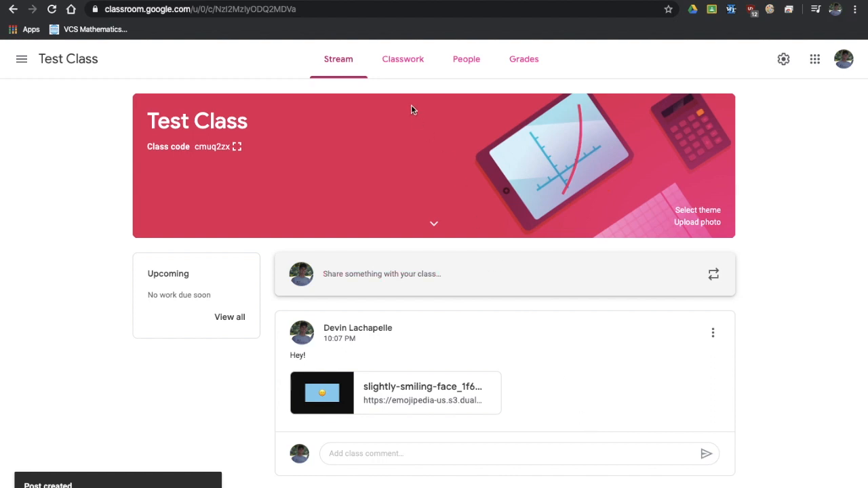
Step: Start a new material post in the Classwork area of Test Class
click(402, 61)
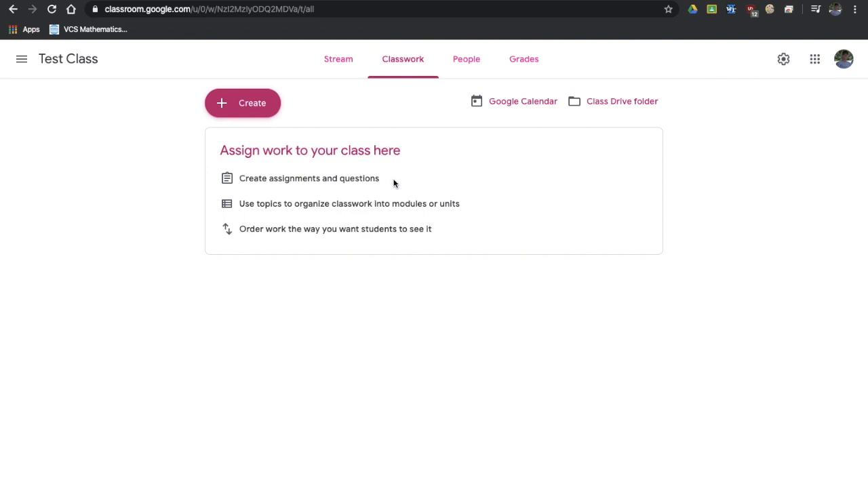
click(338, 61)
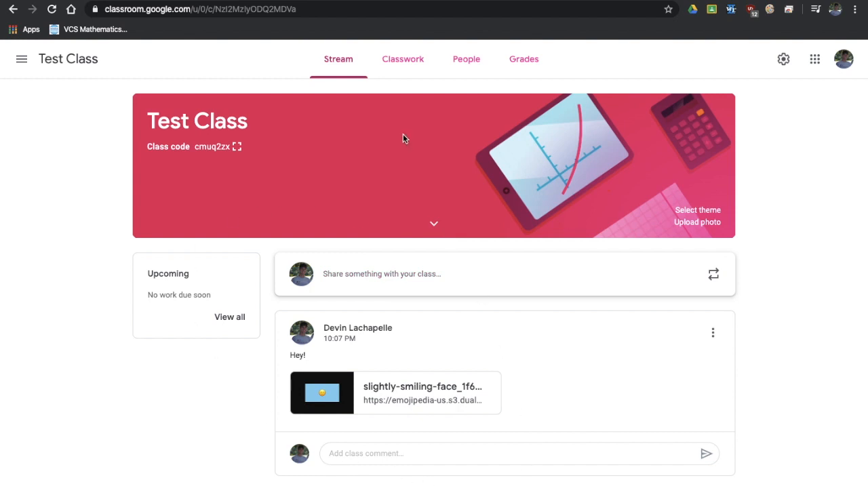
click(399, 67)
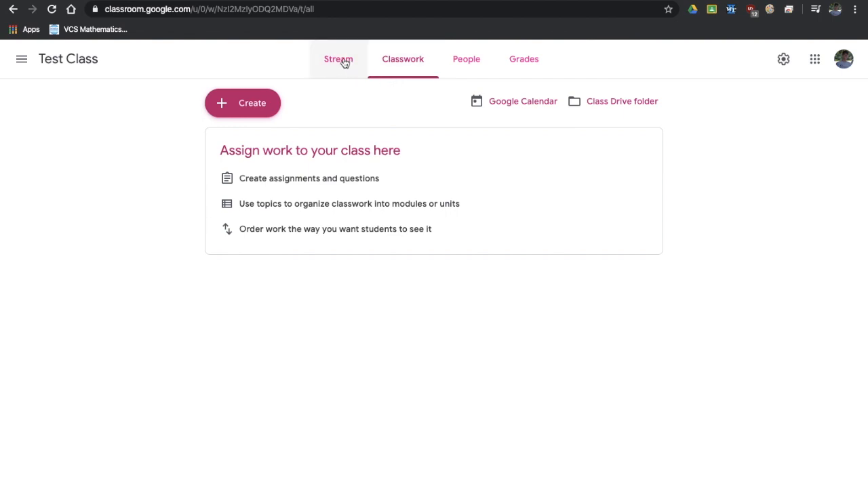
click(264, 106)
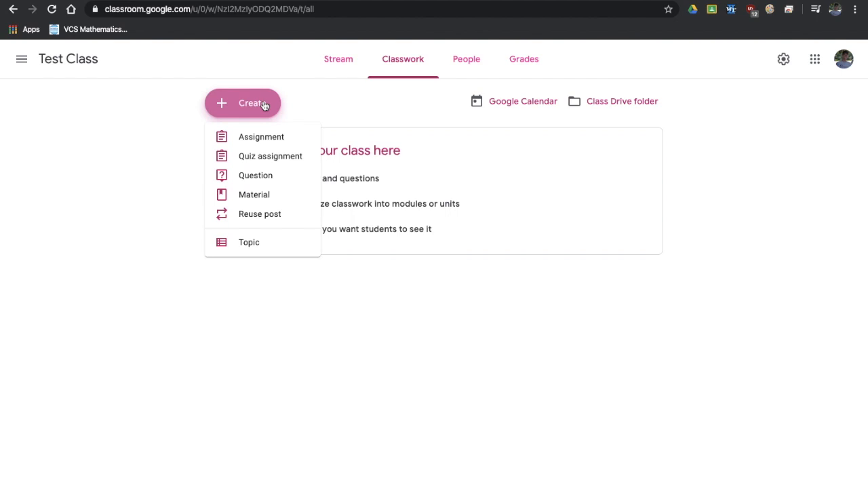
click(266, 196)
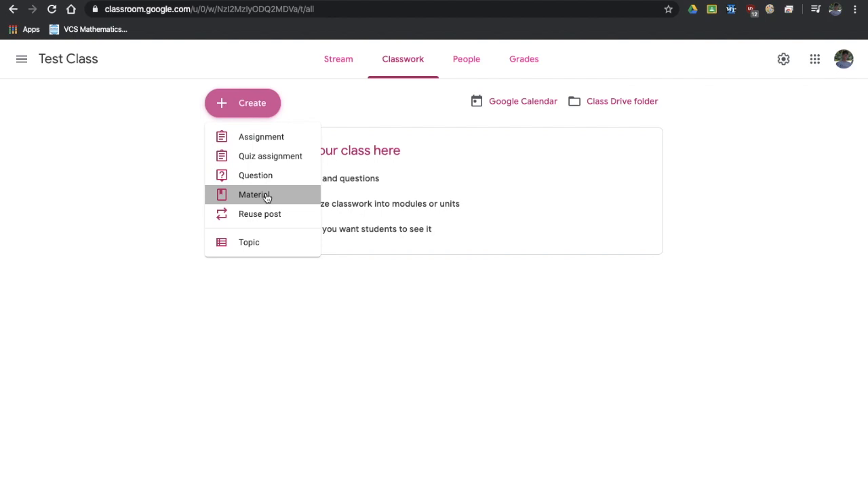
click(266, 197)
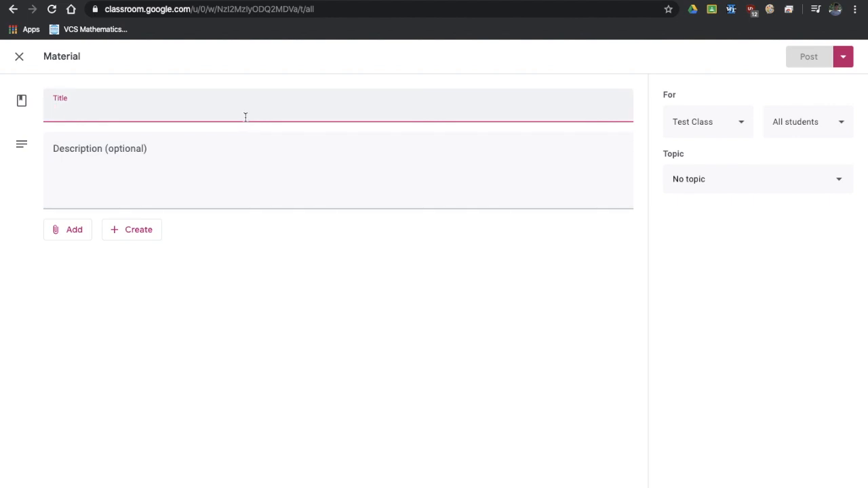
Step: Title the material "Solving Equations video" and enter the description "This video is about solving two-step equations."
text(Solving Equations video)
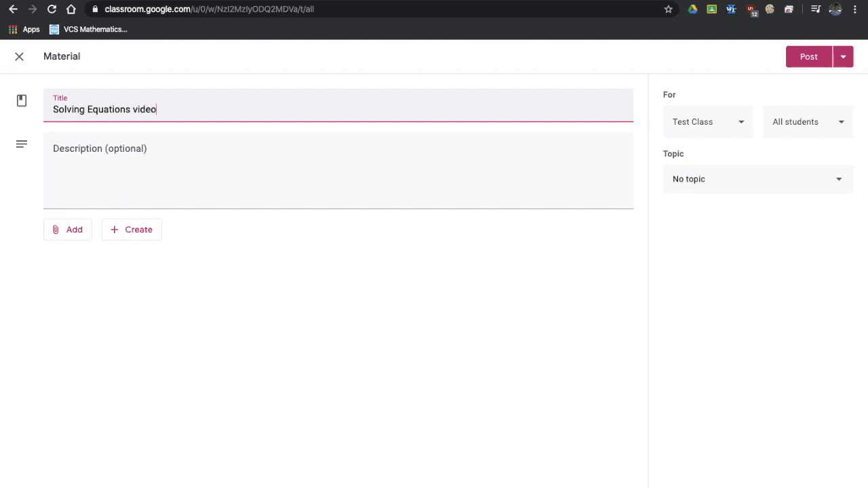
click(242, 183)
text(This viedo)
key(BackSpace)
key(BackSpace)
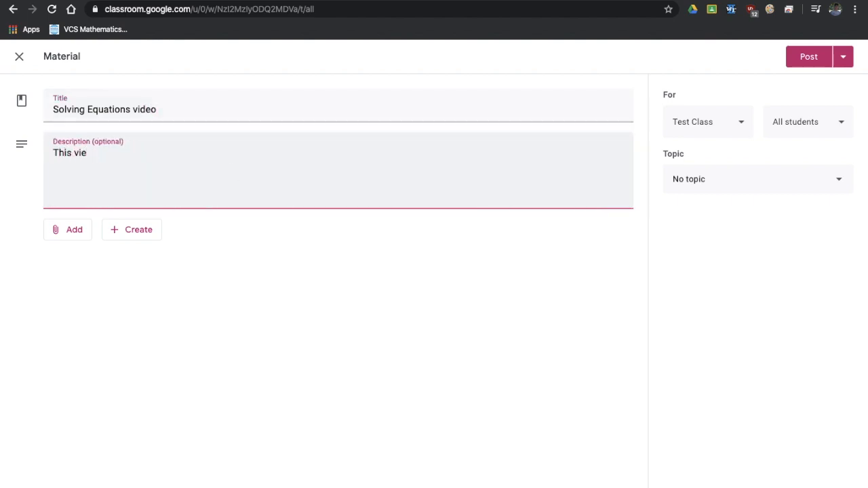
text(deo is about solving two-step equations.)
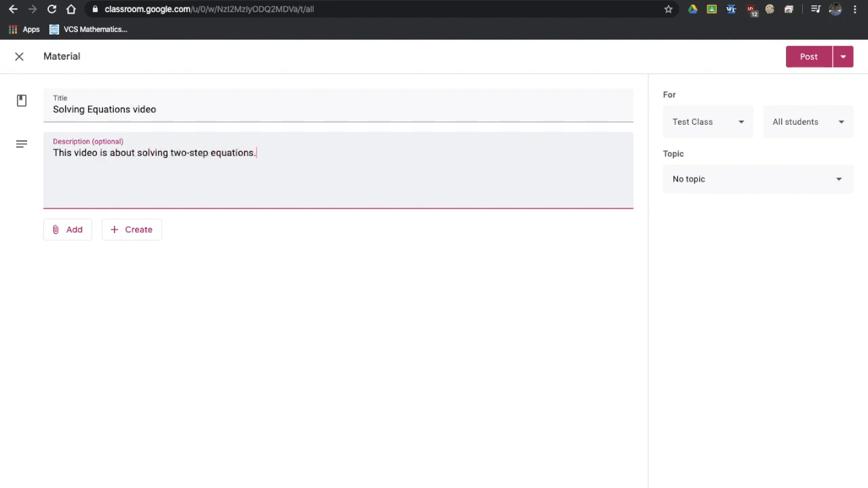
click(74, 231)
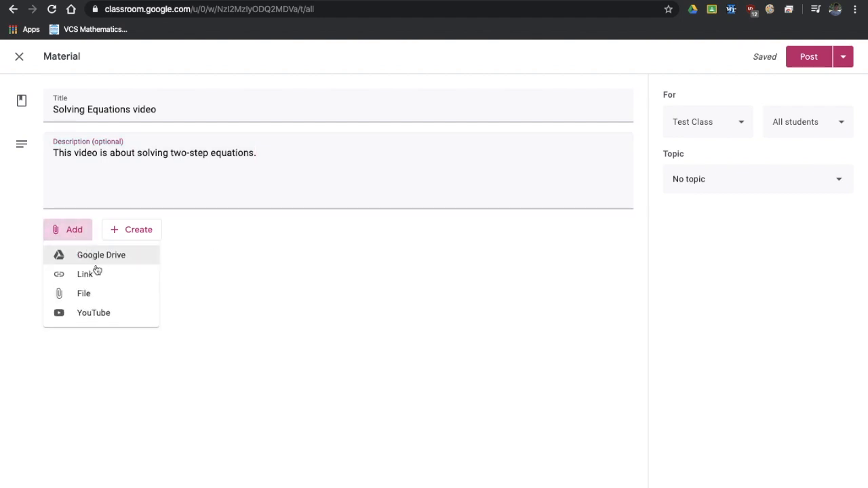
click(107, 314)
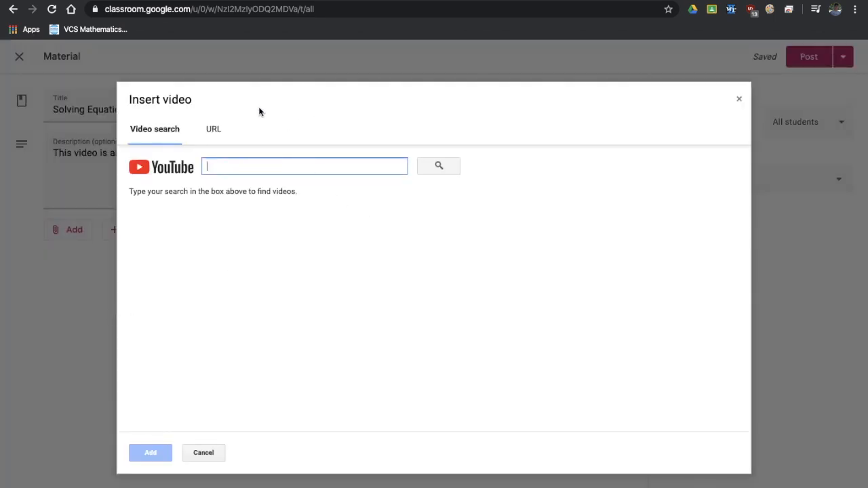
click(212, 133)
click(463, 1)
click(453, 12)
click(366, 1)
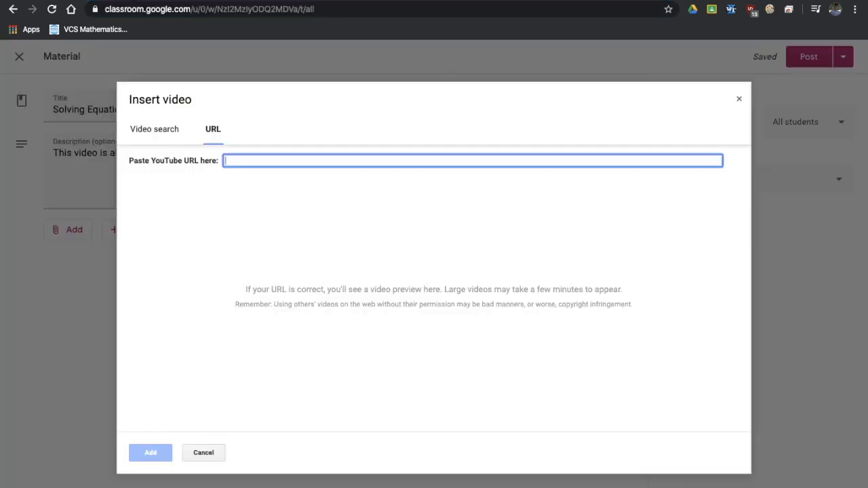
text(https://www.youtube.com/watch?v=9lTsXICV2u0)
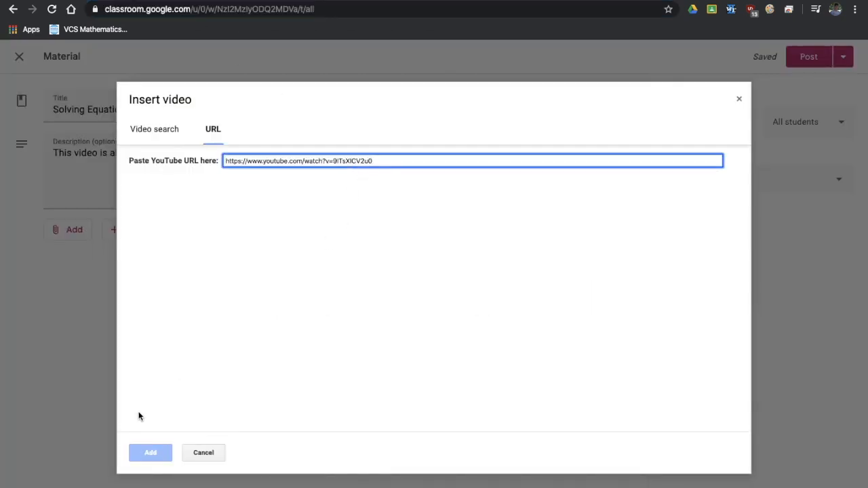
click(149, 454)
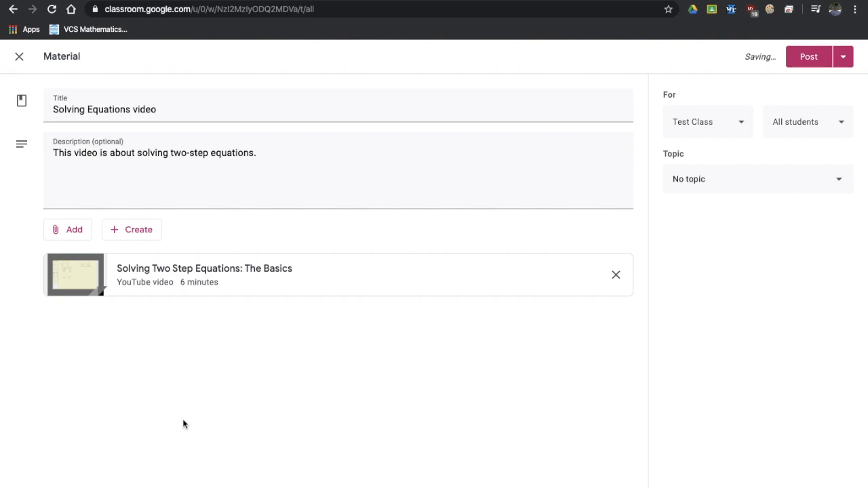
Step: Check which classes and which students the material can be assigned to
click(737, 130)
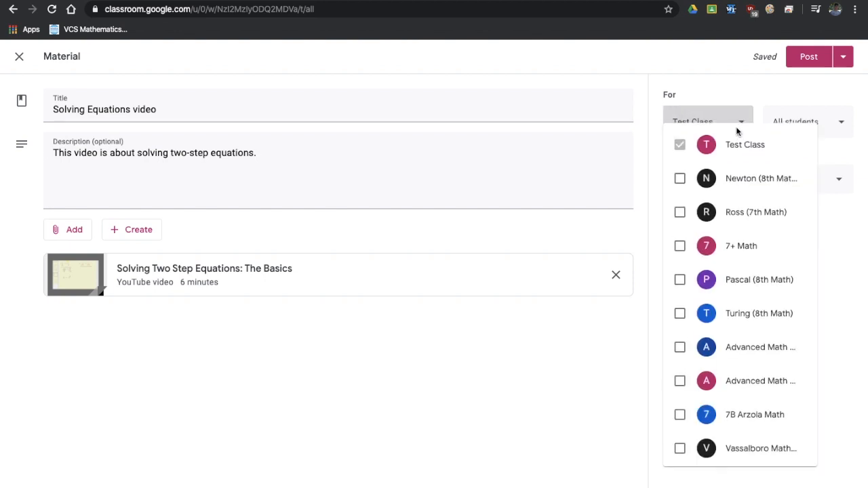
click(722, 117)
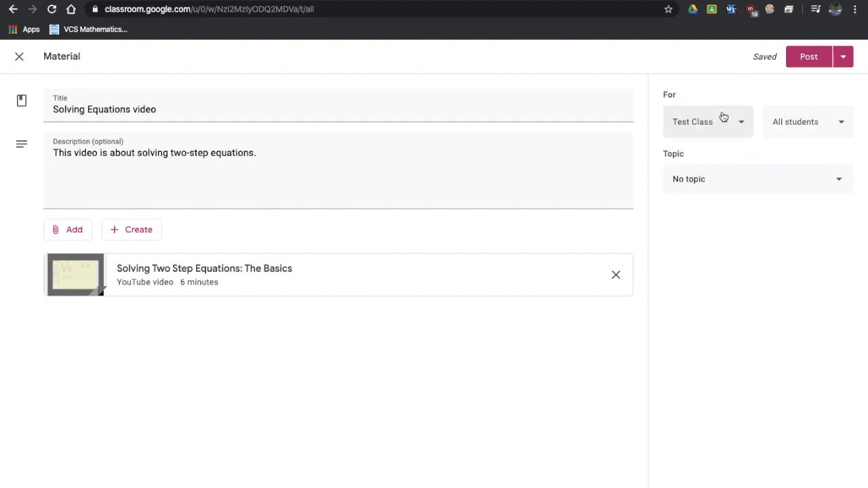
click(830, 129)
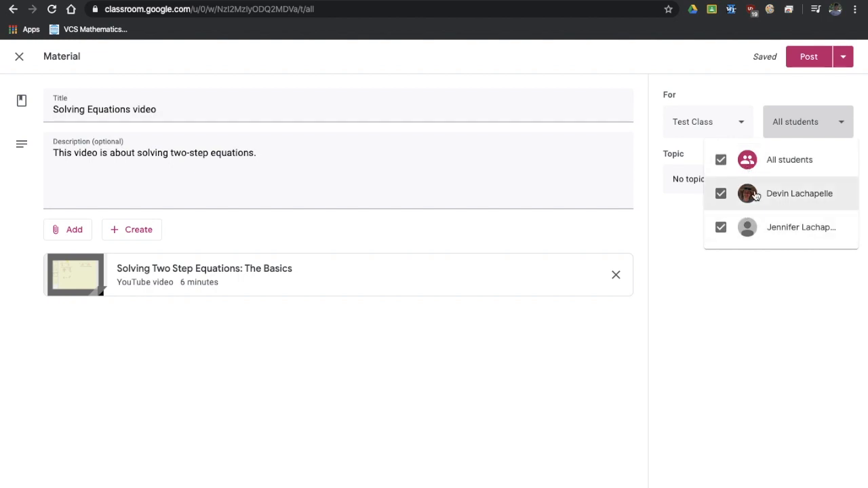
click(814, 128)
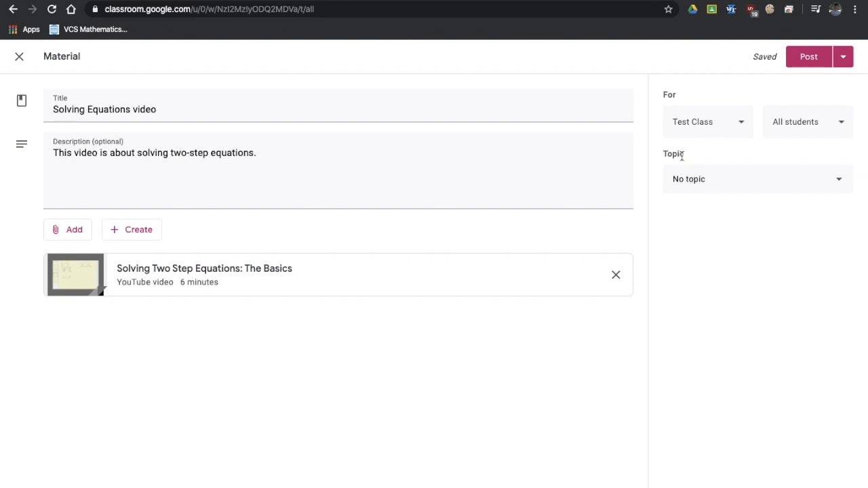
Step: Create a new topic named "Topic 1: Solving Equations" for the material
click(710, 189)
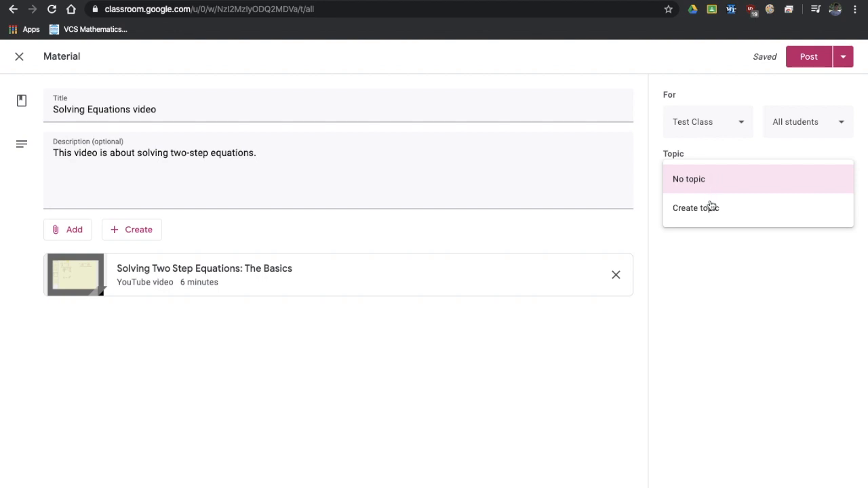
click(711, 209)
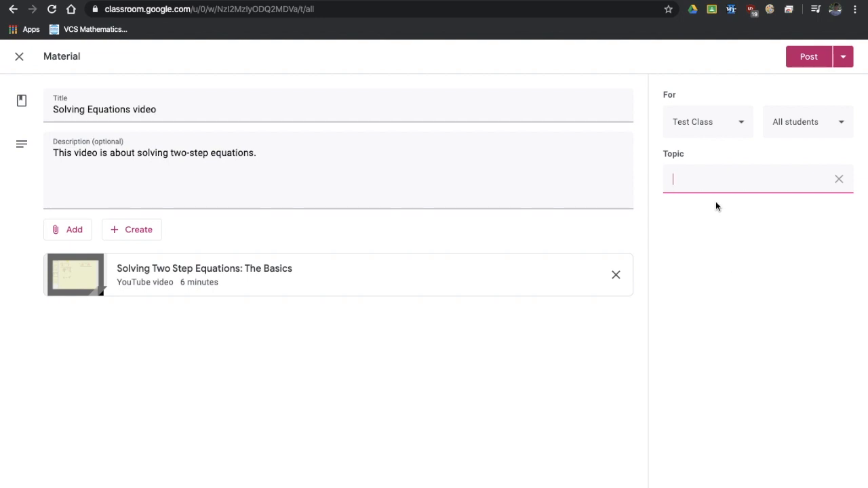
text(Topic 1: Solving Equations)
click(783, 258)
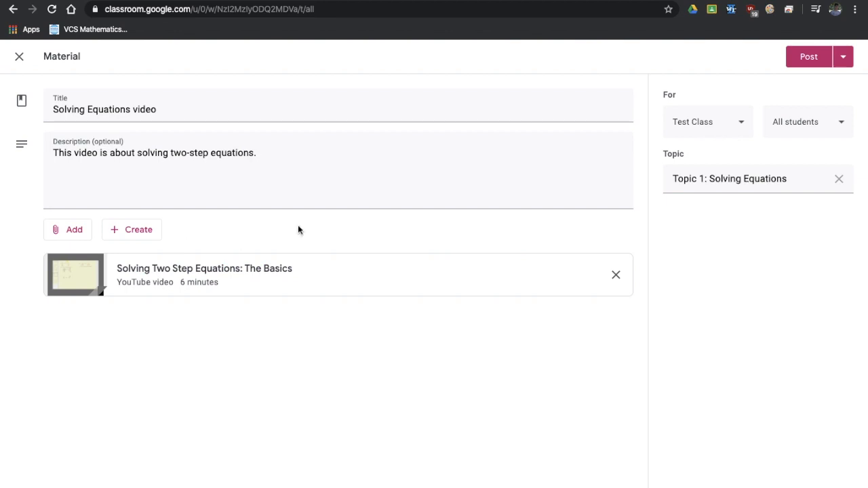
Step: Post the material immediately to Classwork and collapse its expanded entry
click(842, 57)
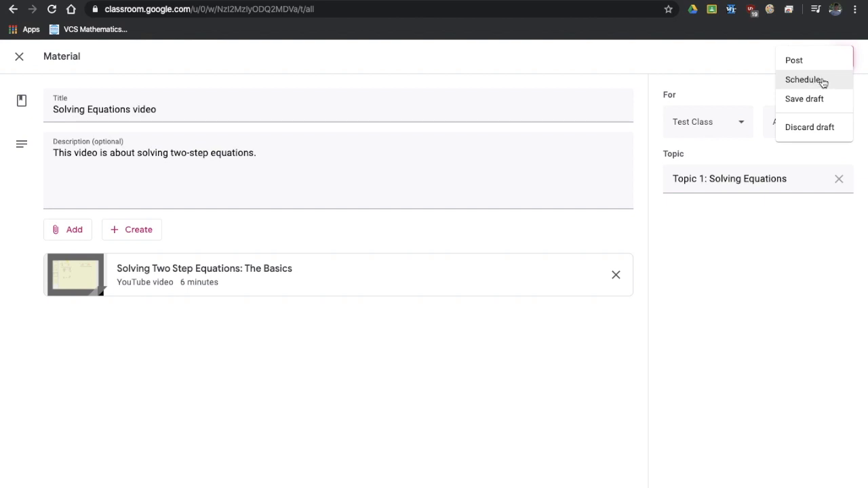
click(757, 86)
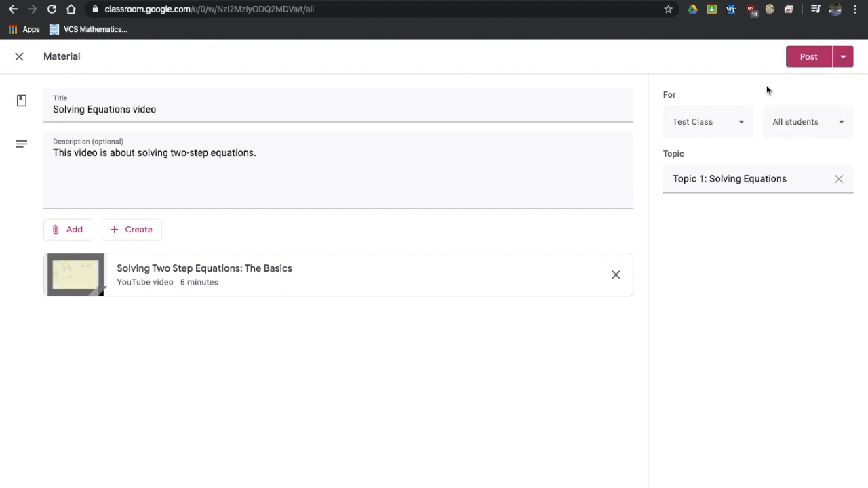
click(804, 57)
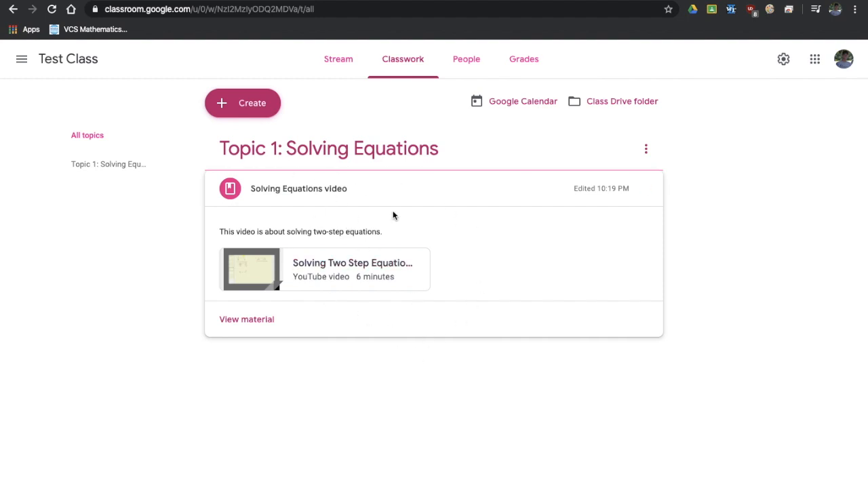
click(397, 188)
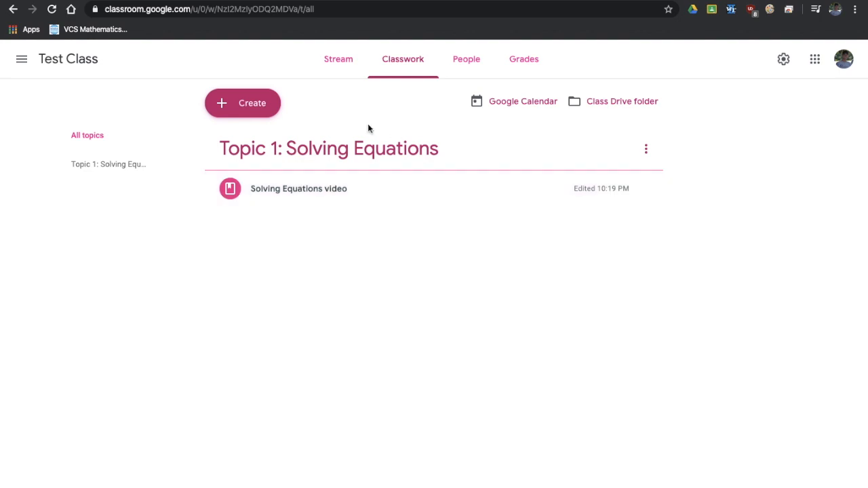
drag(231, 151, 241, 151)
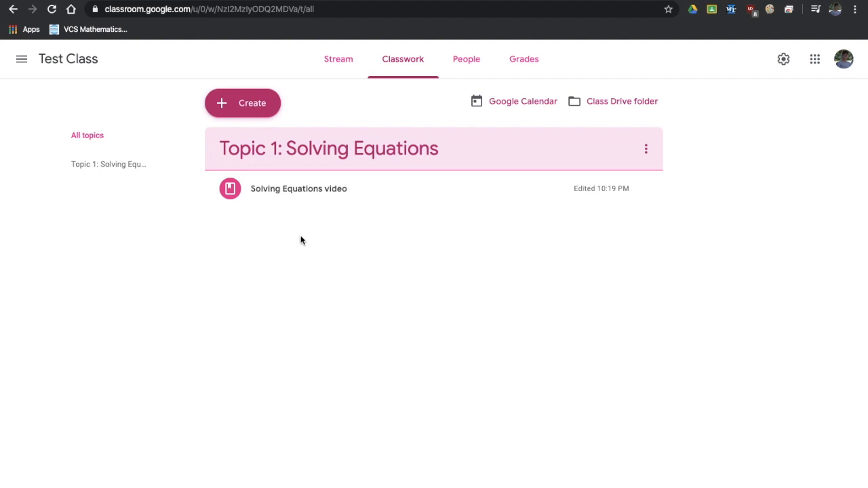
Step: Start a new assignment in Classwork and title it "Equation practice"
click(261, 114)
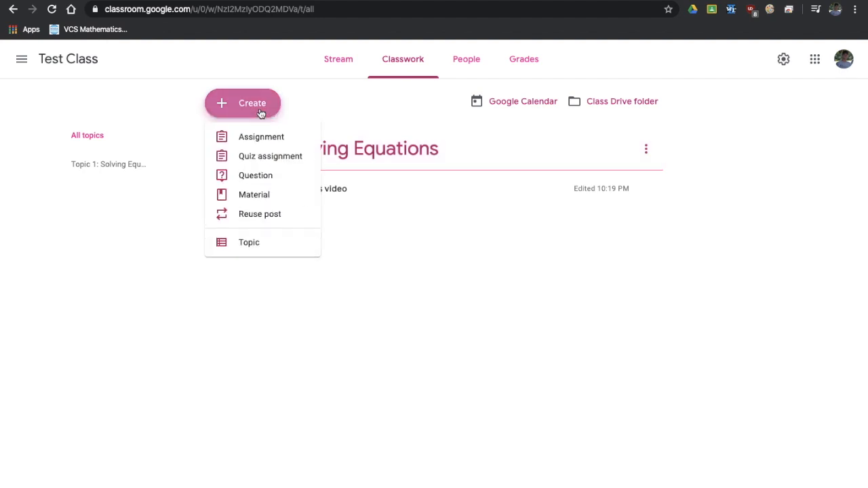
click(294, 142)
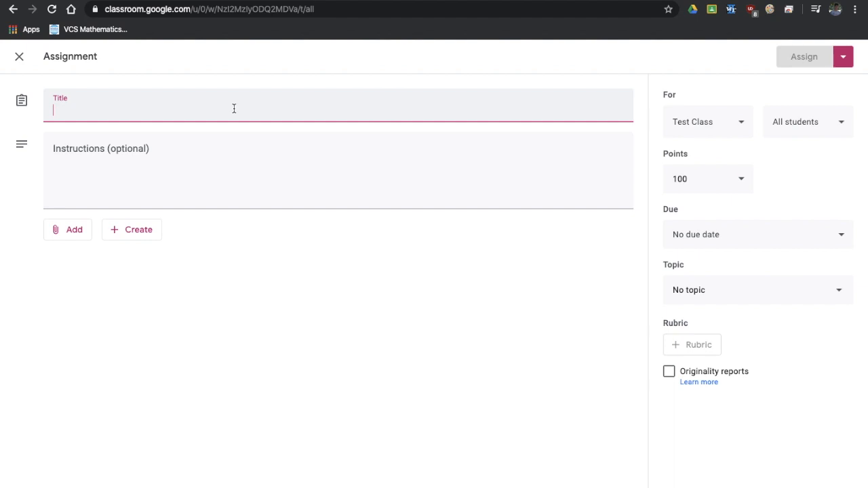
text(Equat)
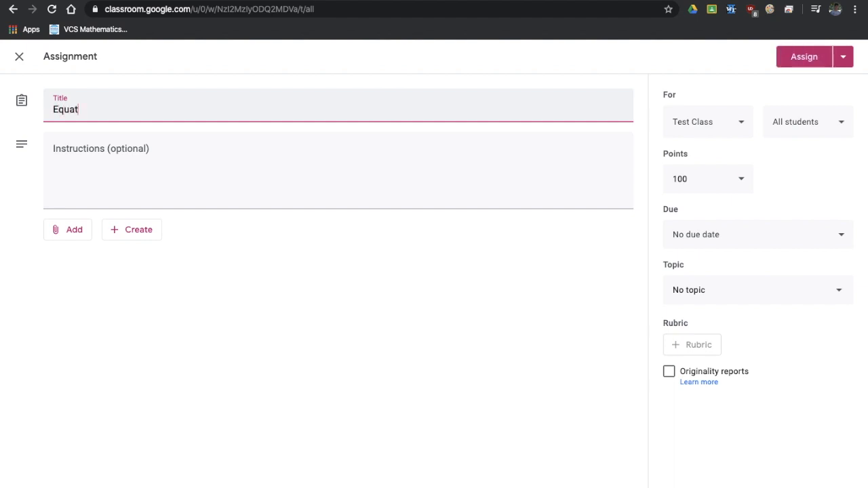
text(ion practice)
Step: Copy the address of the Khan Academy two-step equations practice page and attach it to the assignment as a link
click(309, 2)
click(316, 12)
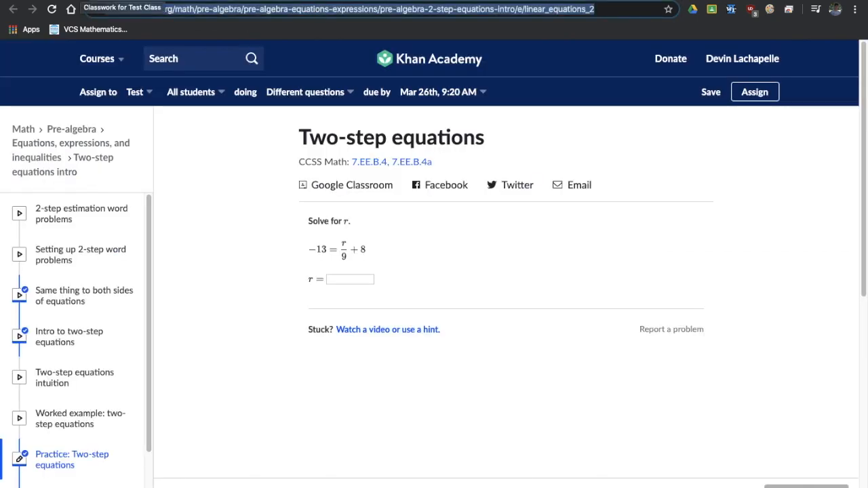
click(122, 4)
click(76, 234)
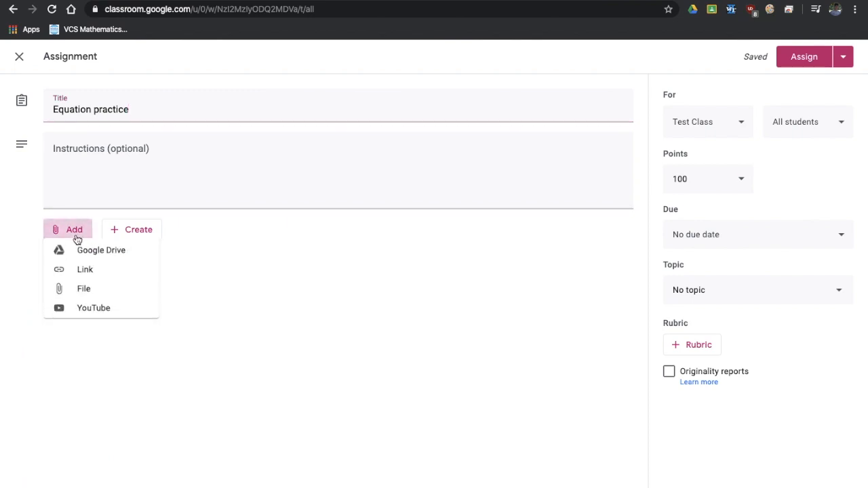
click(104, 277)
key(ctrl+v)
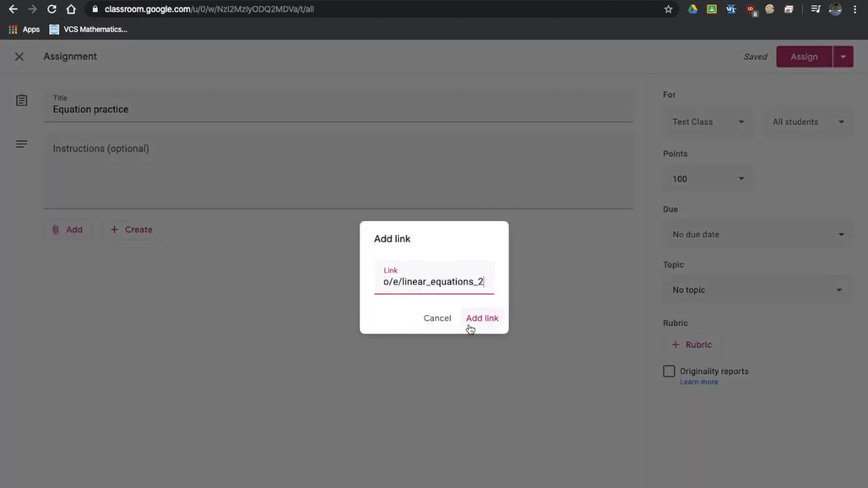
click(481, 318)
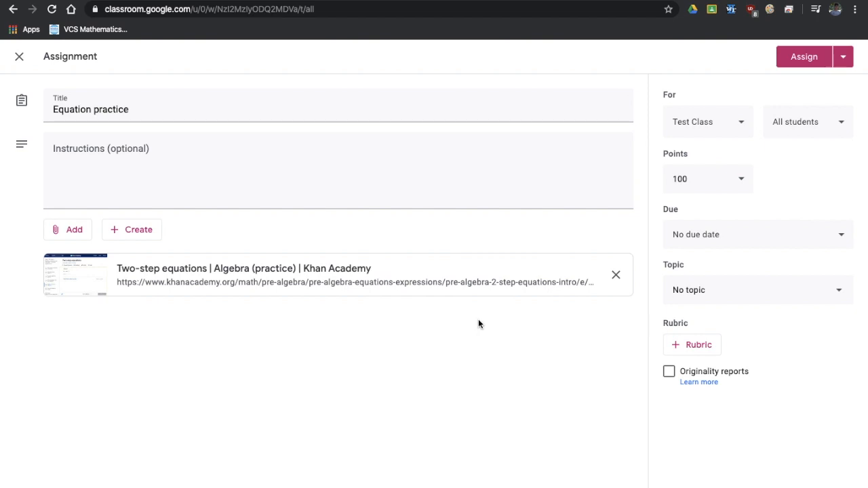
Step: Check the class and student options available for the Equation practice assignment
click(736, 125)
click(792, 128)
click(797, 126)
click(799, 126)
Step: Try the Ungraded option for the assignment's points and restore the value to 100
click(744, 189)
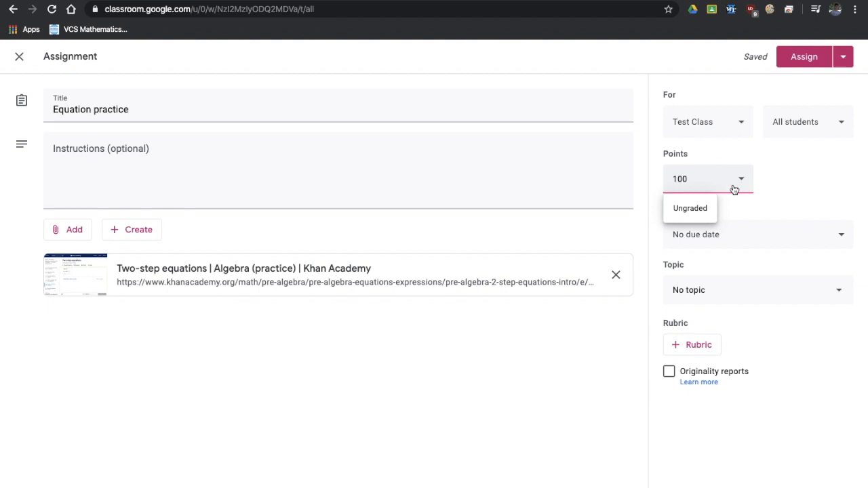
click(703, 206)
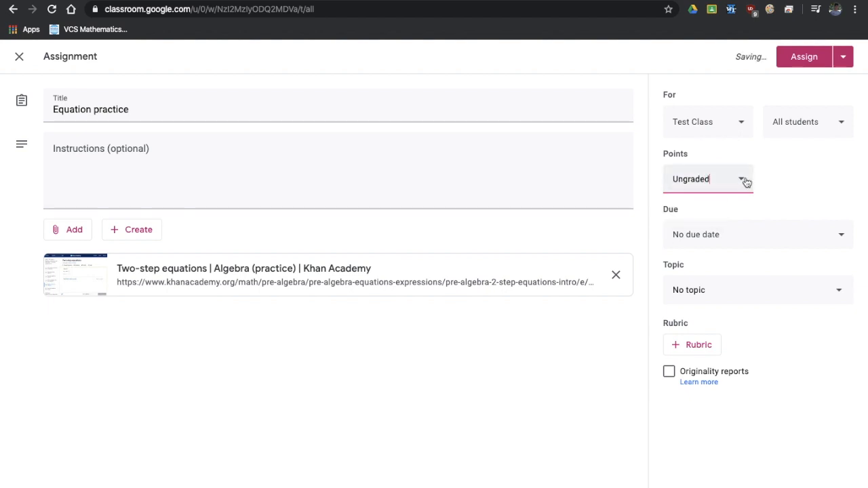
double_click(723, 179)
text(100)
click(777, 213)
Step: Try a due date of Mar 26, 2020 for the assignment and remove it again
click(782, 234)
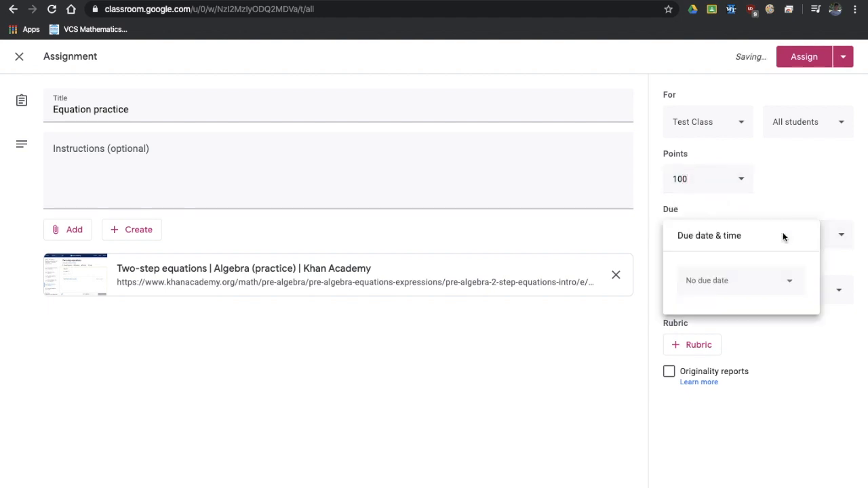
click(788, 278)
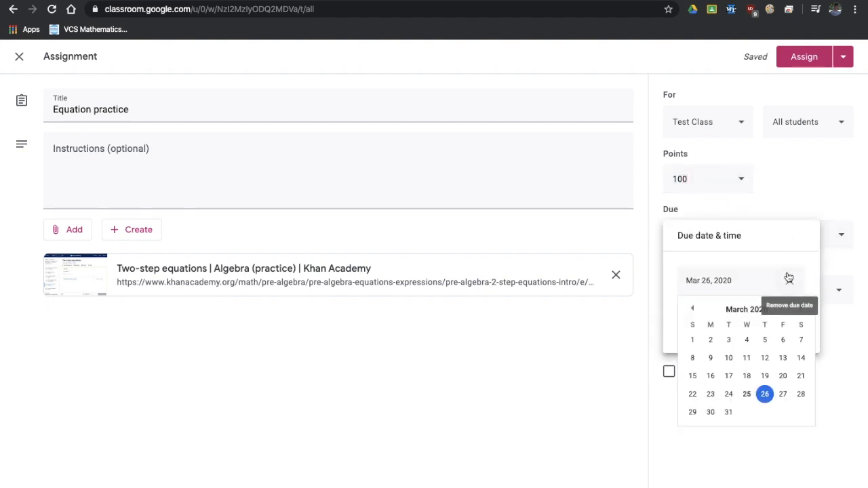
click(789, 278)
click(823, 193)
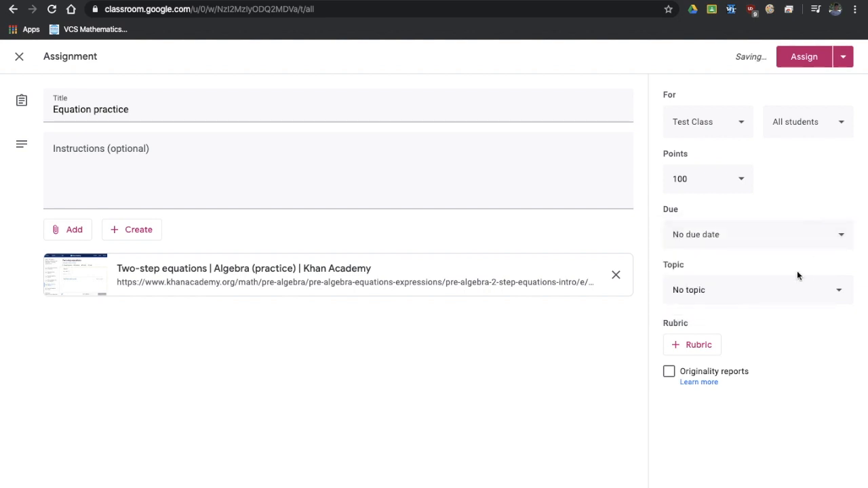
Step: File the assignment under "Topic 1: Solving Equations" and assign it to the class
click(786, 287)
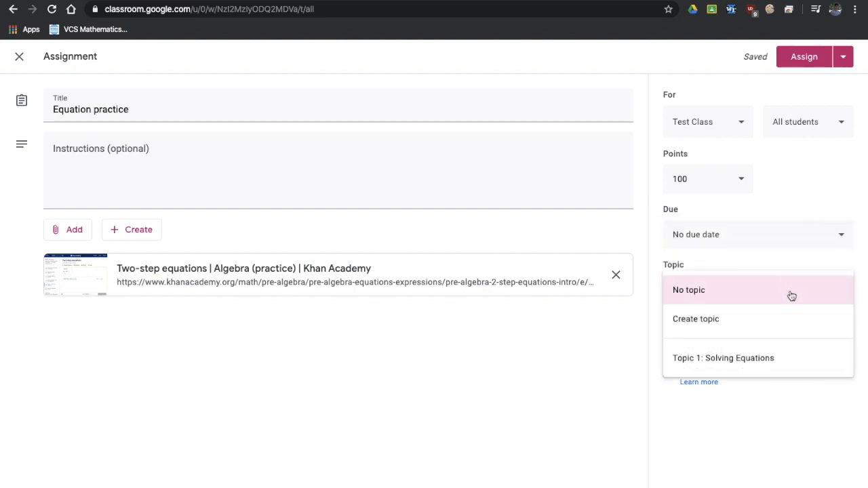
click(723, 357)
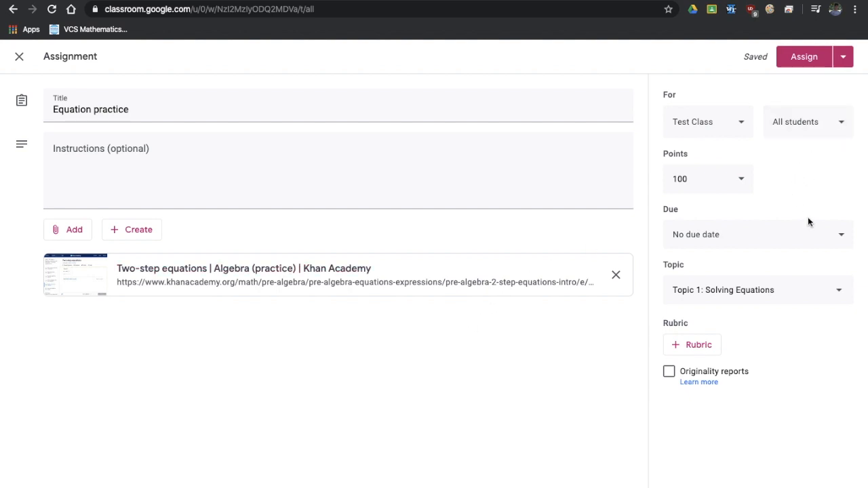
click(794, 58)
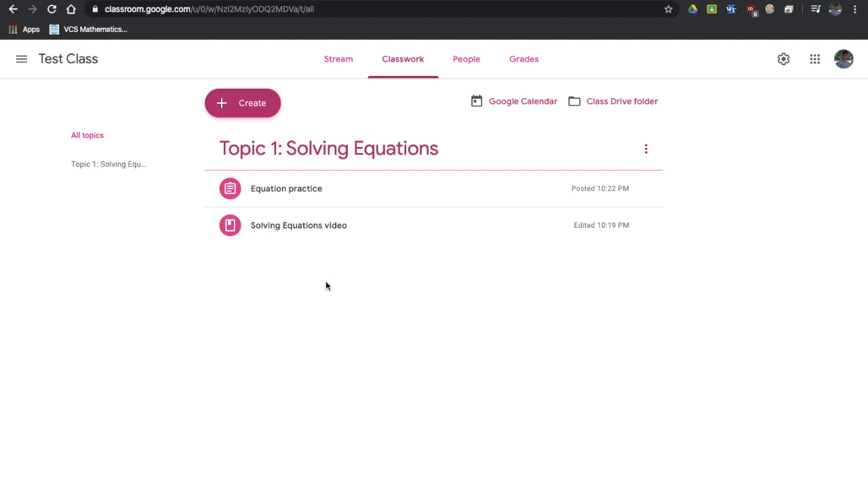
Step: Move the "Solving Equations video" material above the "Equation practice" assignment within the topic
click(232, 234)
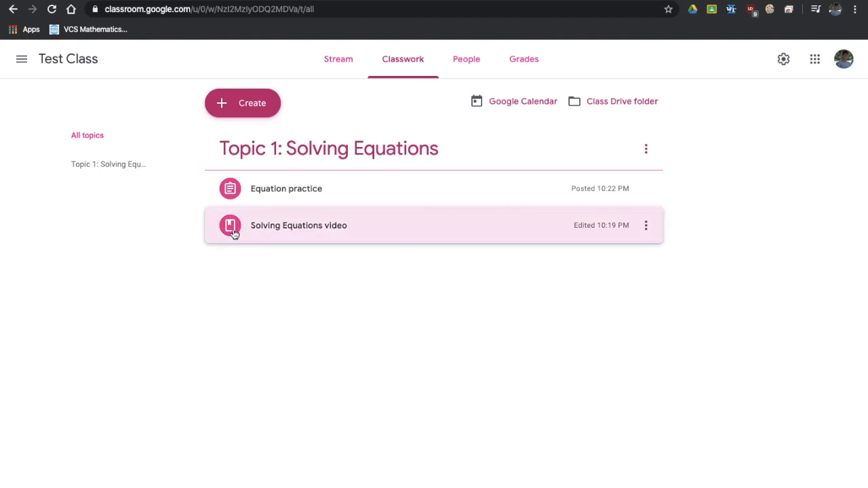
drag(233, 233, 249, 186)
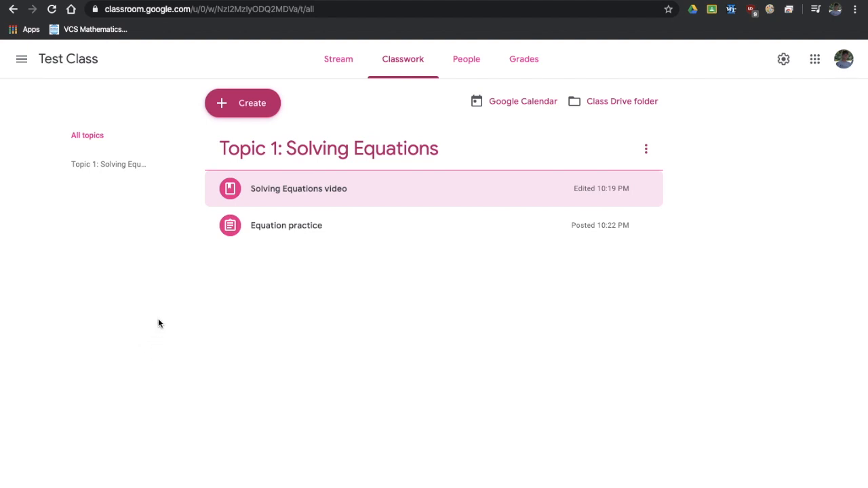
Step: Start a new classwork question reading "How do you feel about solving equations?" and make it multiple choice
click(256, 114)
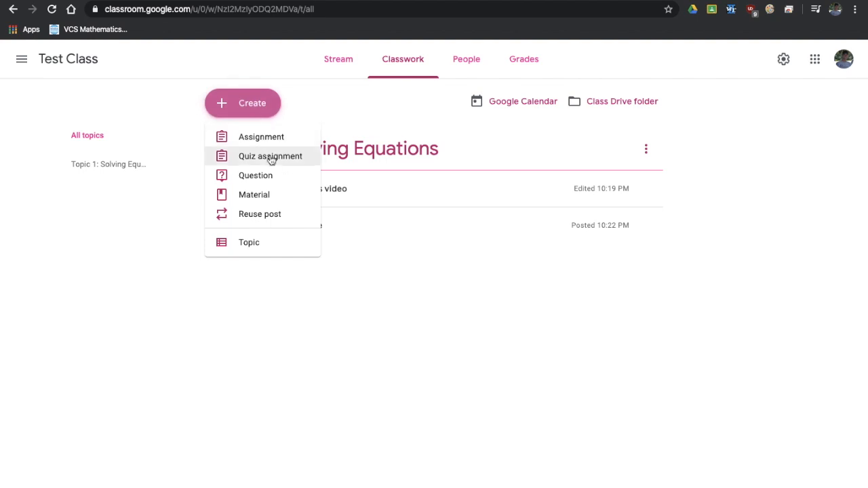
click(273, 178)
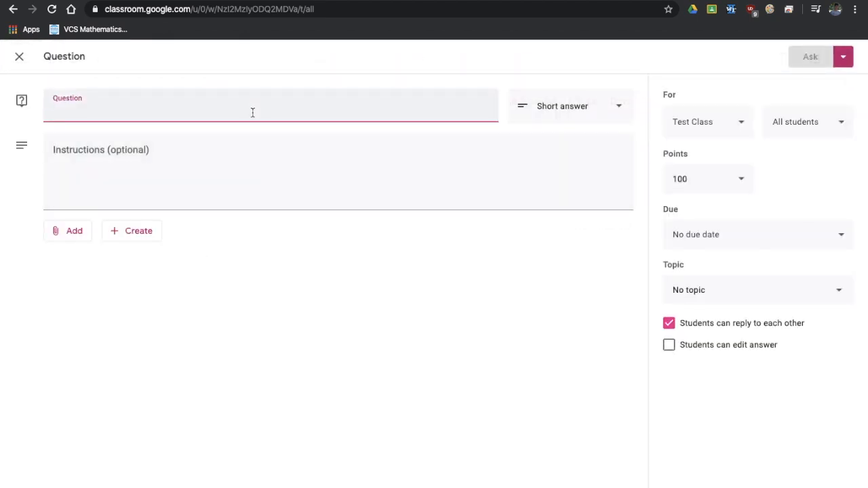
text(H)
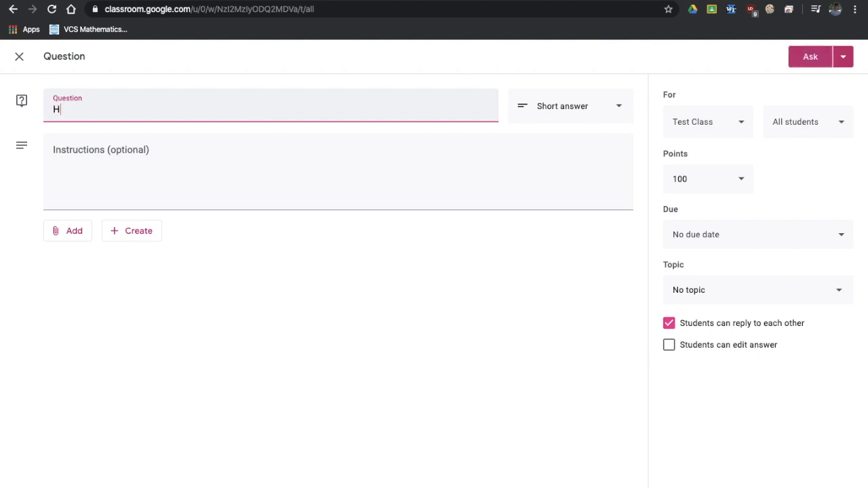
text(ow do you feel about solving equations?)
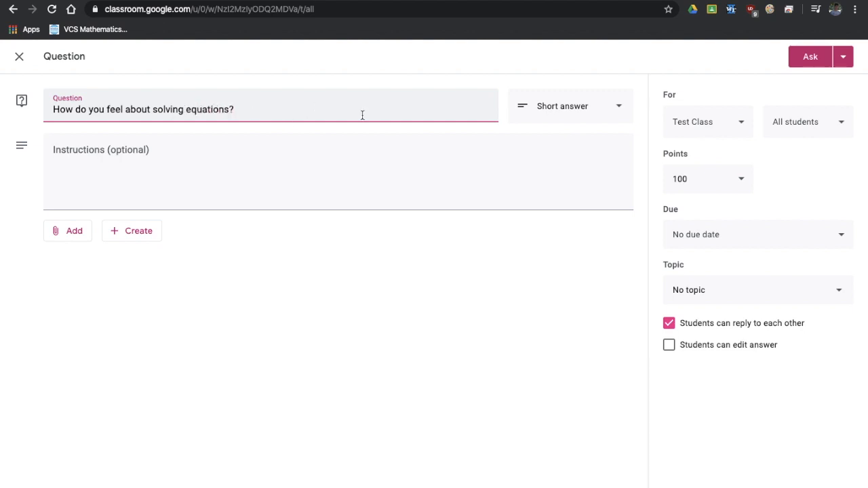
click(589, 114)
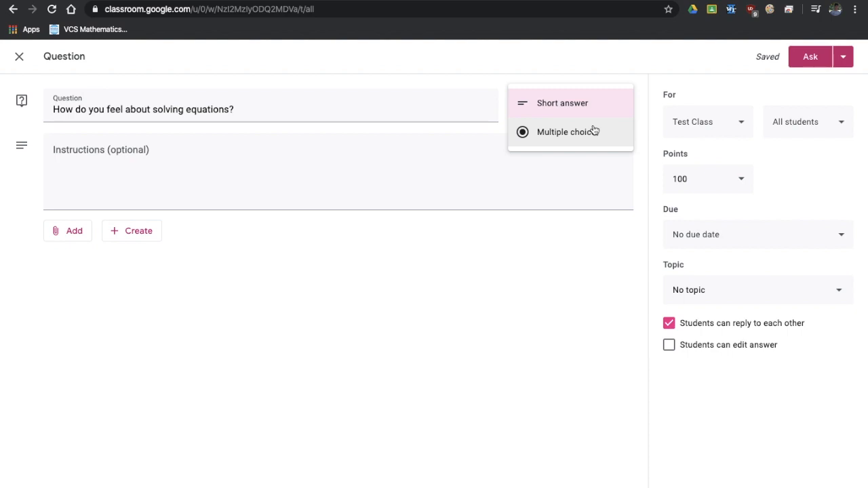
click(594, 131)
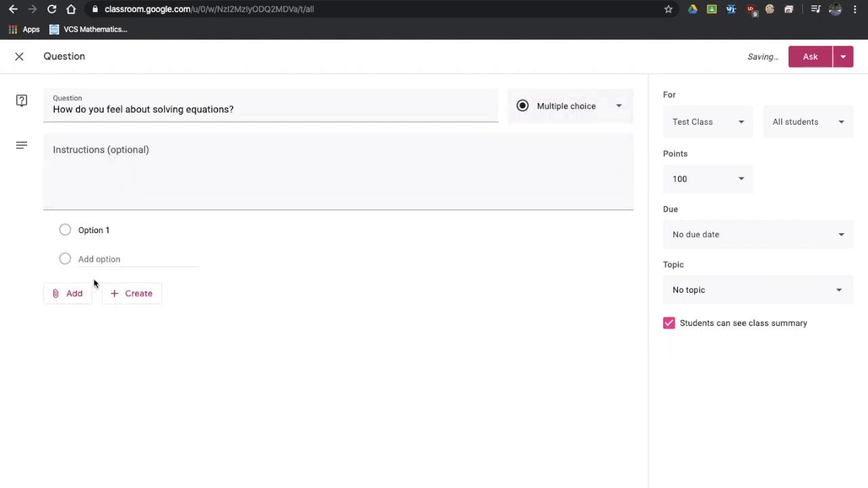
Step: Change the question about solving equations to short answer and make it ungraded
click(592, 108)
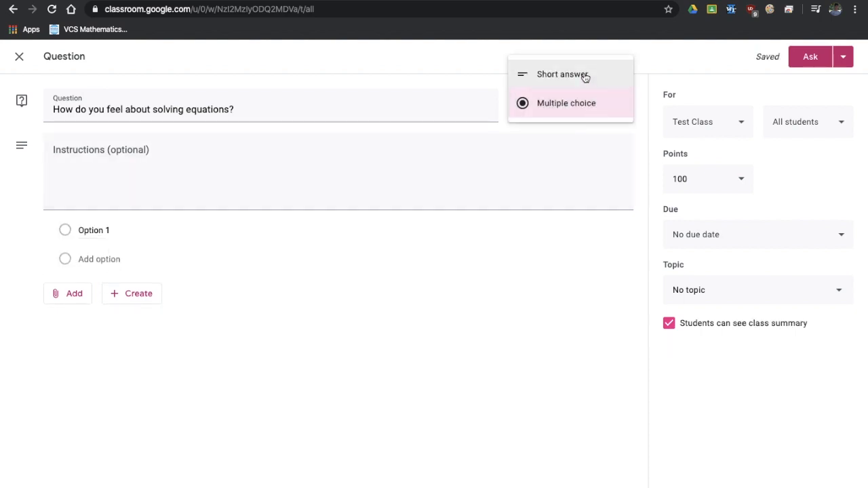
click(584, 76)
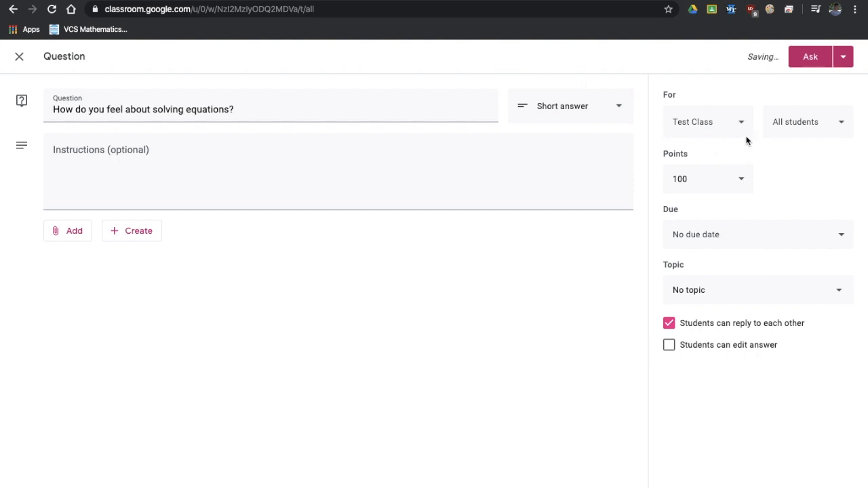
click(742, 184)
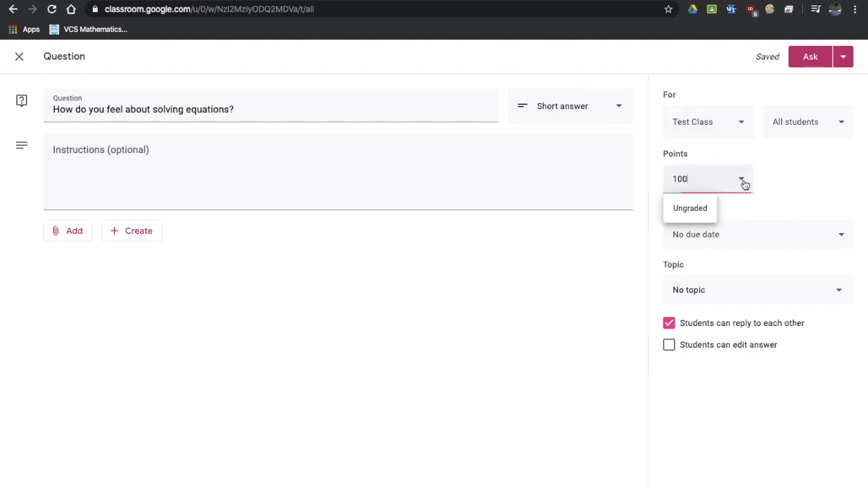
click(699, 208)
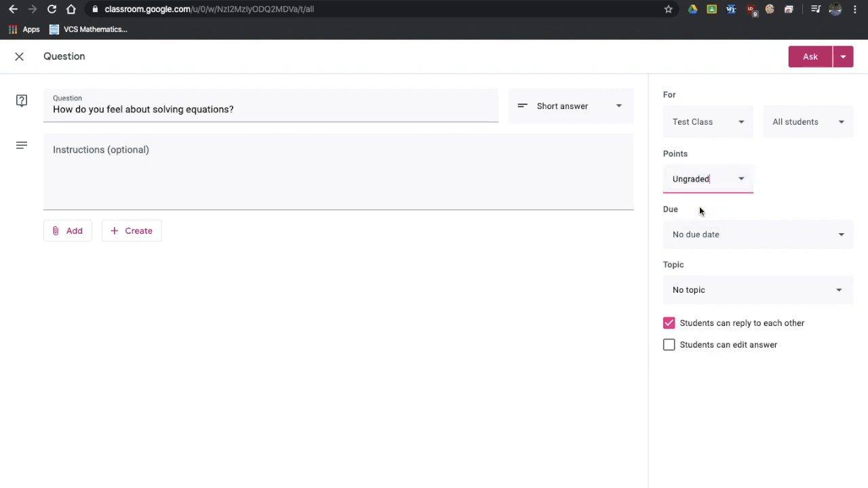
Step: Ask the question under "Topic 1: Solving Equations" with student answer editing allowed, and move it below "Equation practice"
click(750, 294)
click(752, 358)
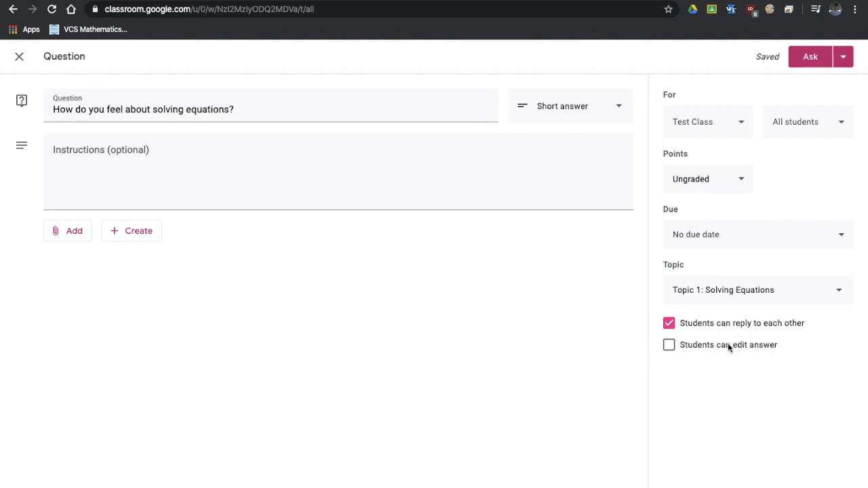
click(670, 348)
click(810, 59)
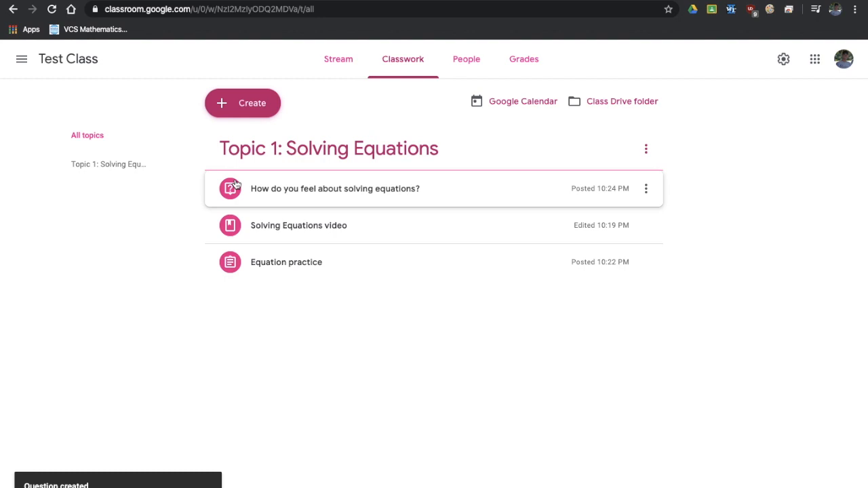
drag(234, 185, 241, 250)
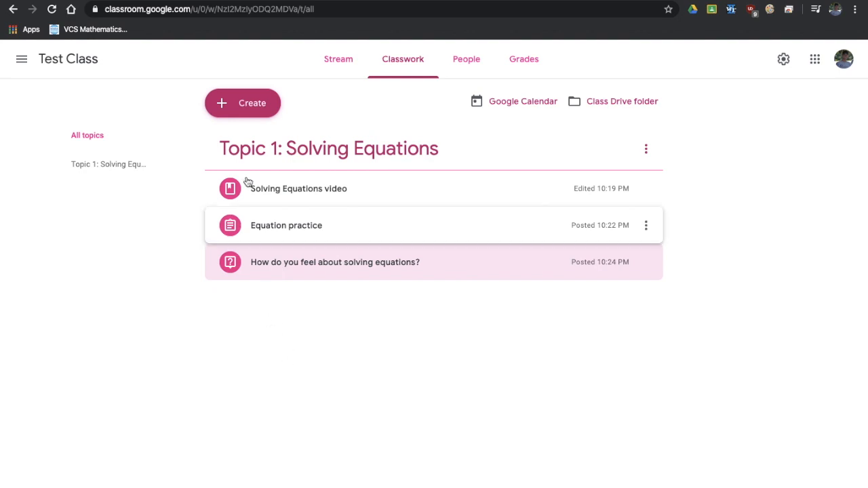
Step: Add a topic named "Topic 2: Geometry" to the classwork and move it below "Topic 1: Solving Equations"
click(254, 111)
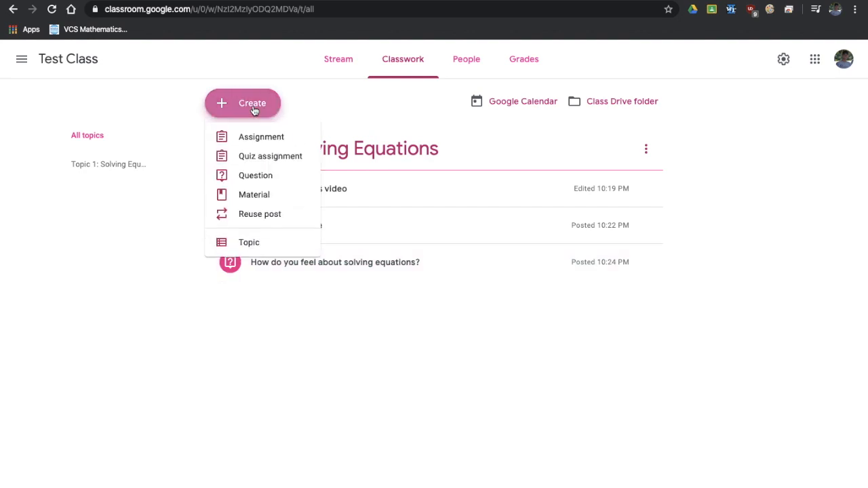
click(287, 249)
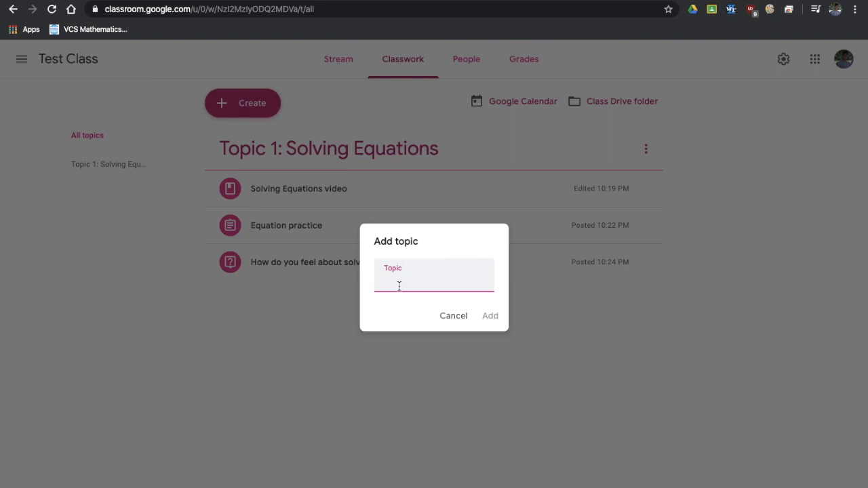
text(Topic 2: Geometry)
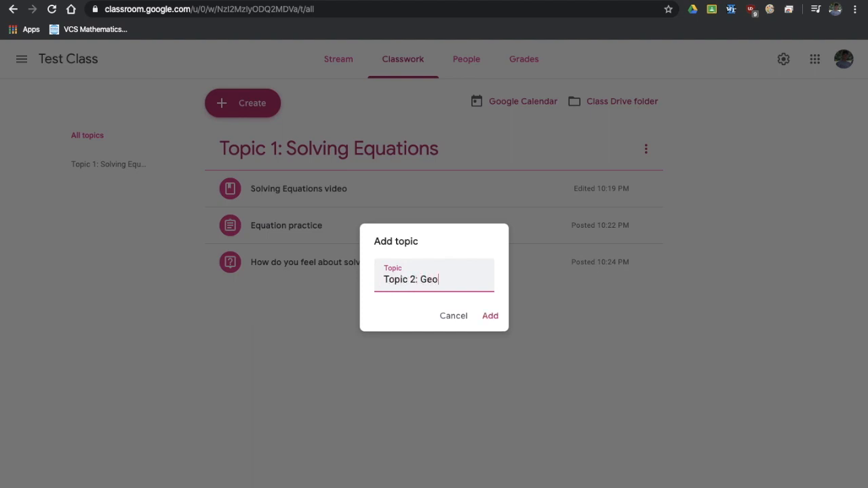
click(482, 318)
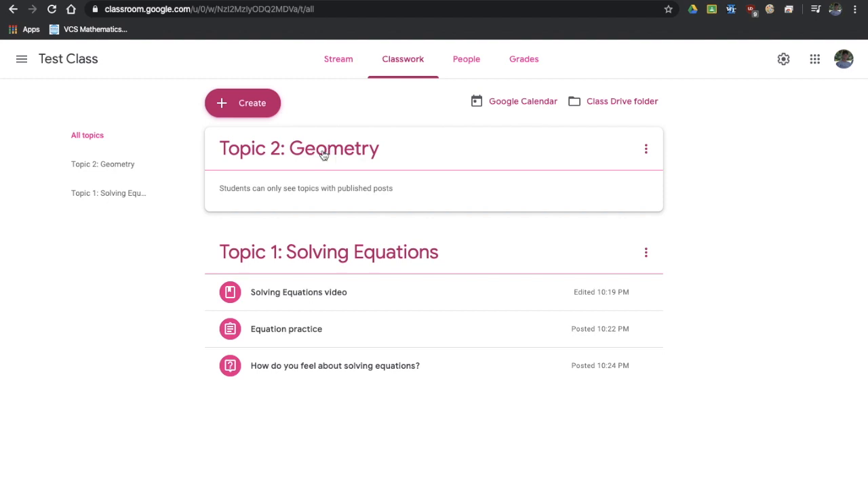
drag(284, 149, 304, 361)
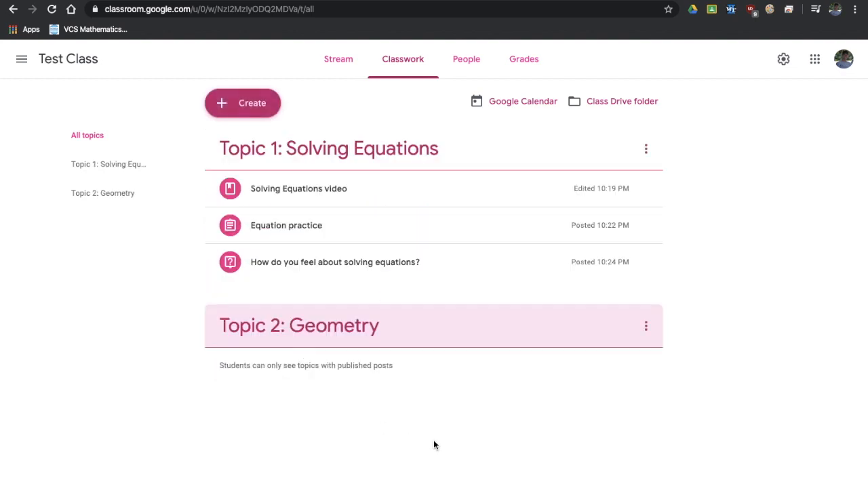
Step: Post a material titled "Geometry text" with the description "Geometry is fun." and move it into "Topic 2: Geometry"
click(233, 103)
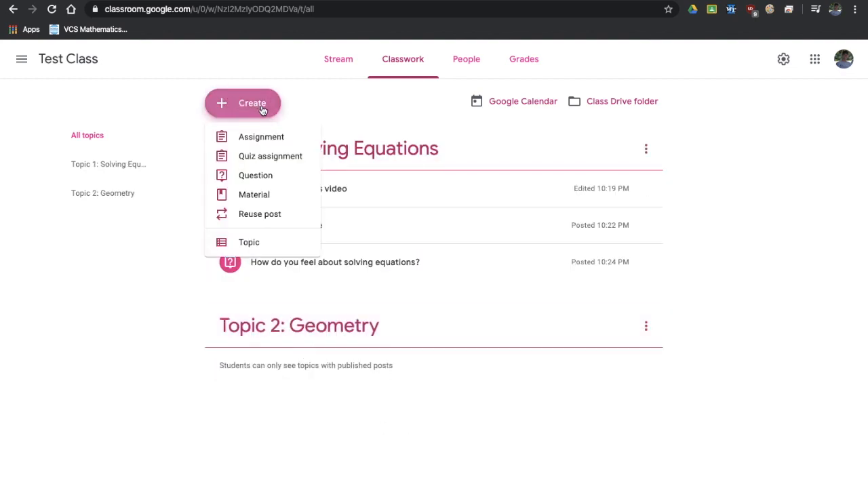
click(269, 195)
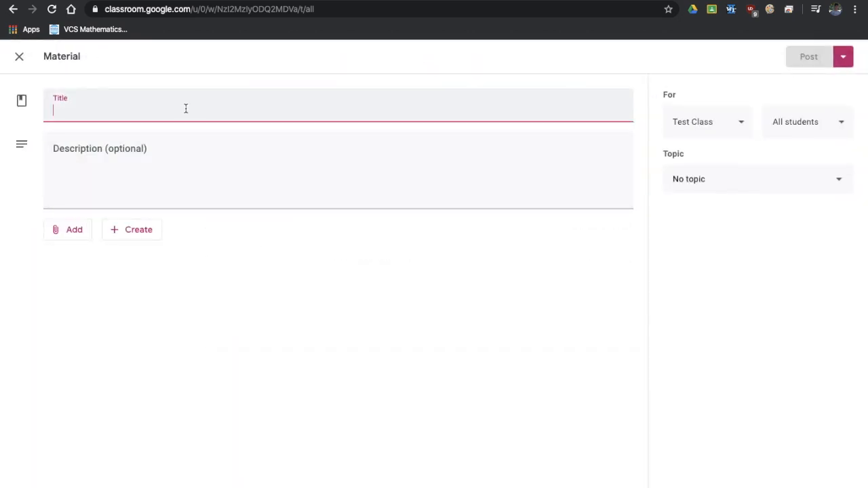
text(Ge)
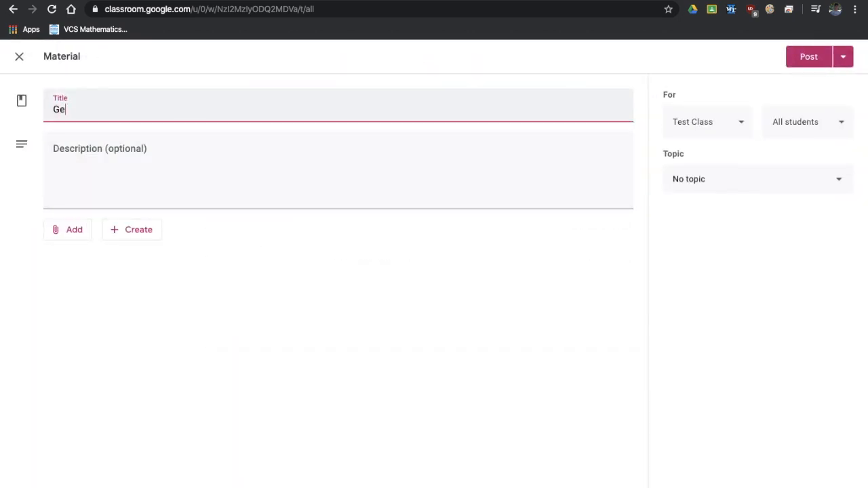
text(ometry text)
click(211, 172)
text(G)
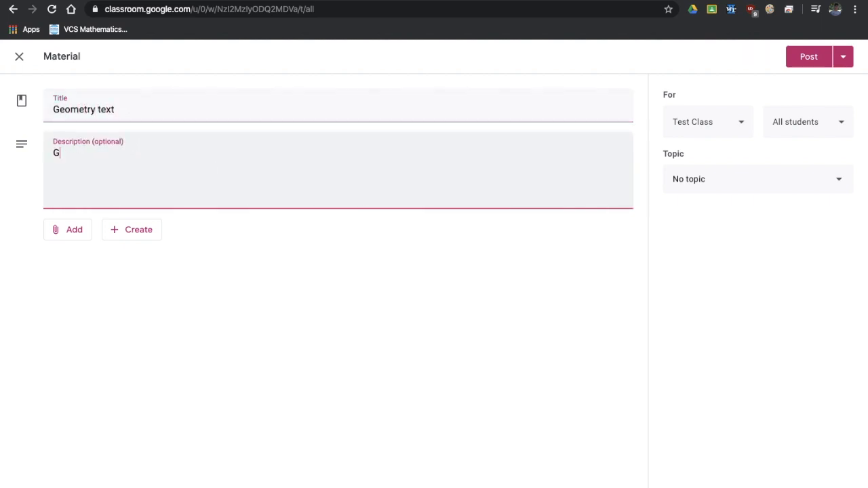
text(eometry is fun.)
click(814, 61)
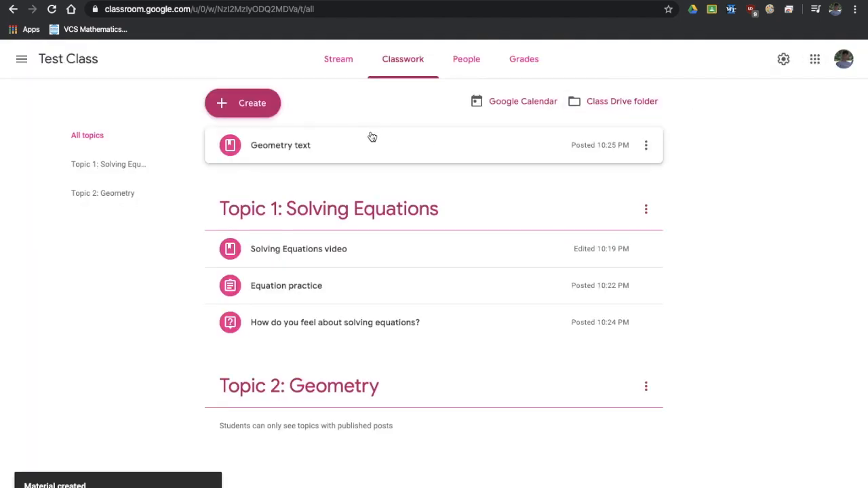
click(271, 144)
drag(272, 144, 298, 379)
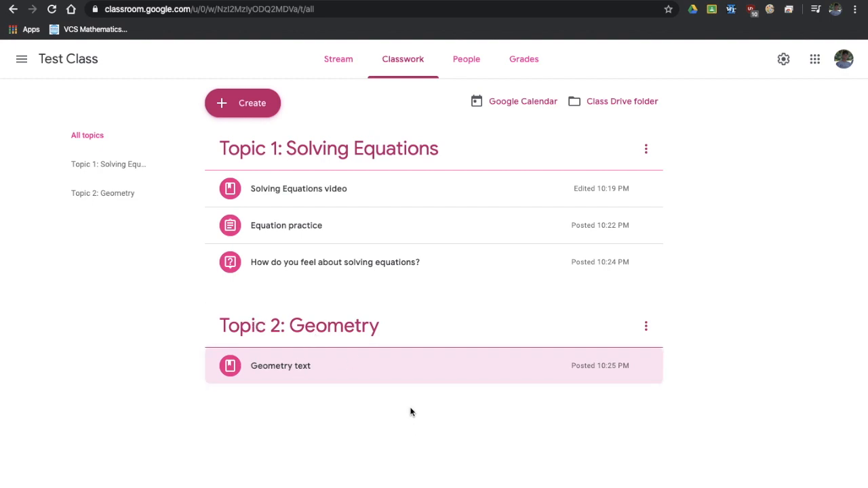
Step: Look through the class stream at the posts for the new materials, question and assignment
click(334, 61)
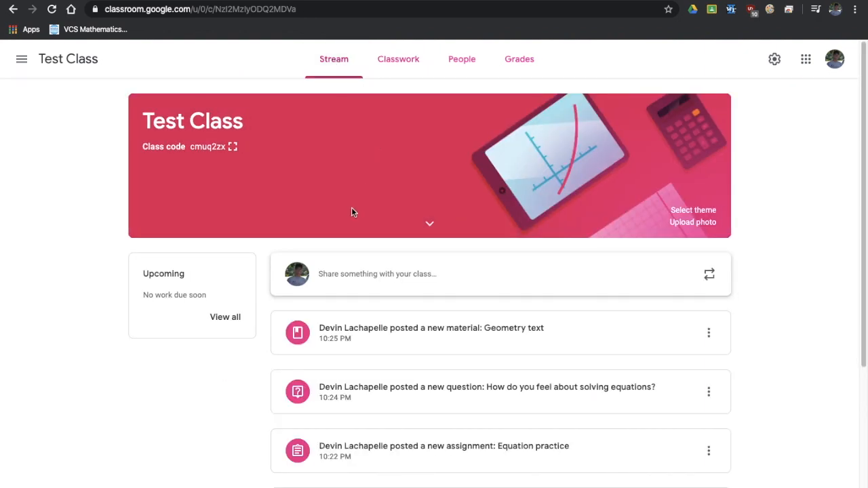
scroll(300, 236, down, 2)
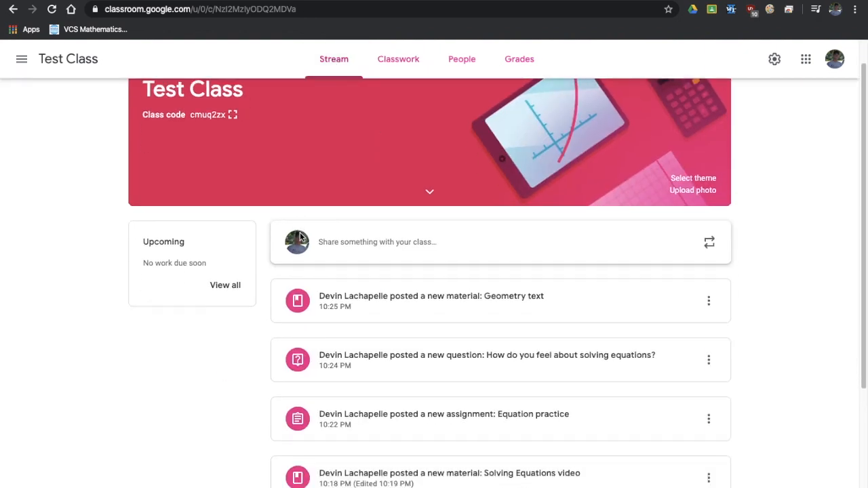
scroll(303, 238, down, 3)
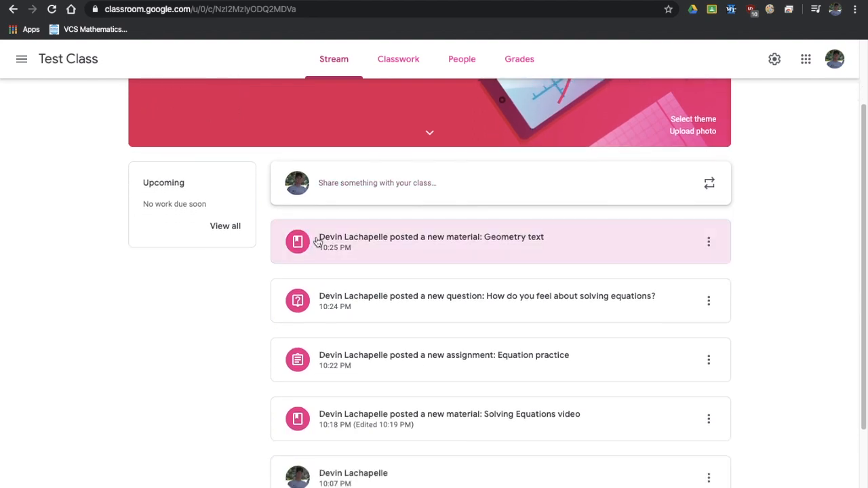
scroll(317, 242, down, 1)
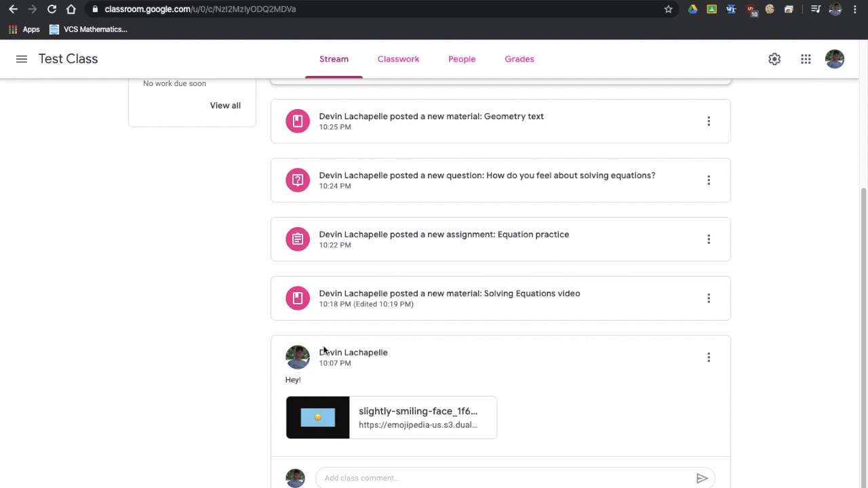
scroll(346, 253, up, 5)
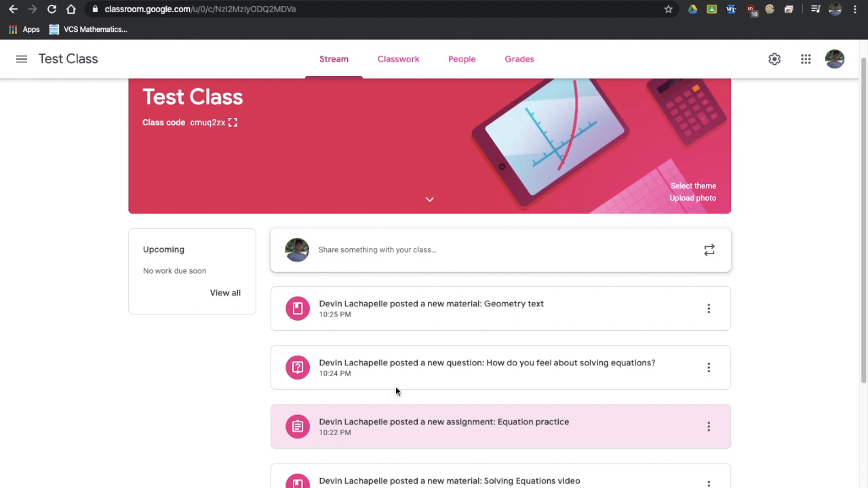
Step: Enter a grade of 100 on "Equation practice" for both students in the gradebook
click(518, 60)
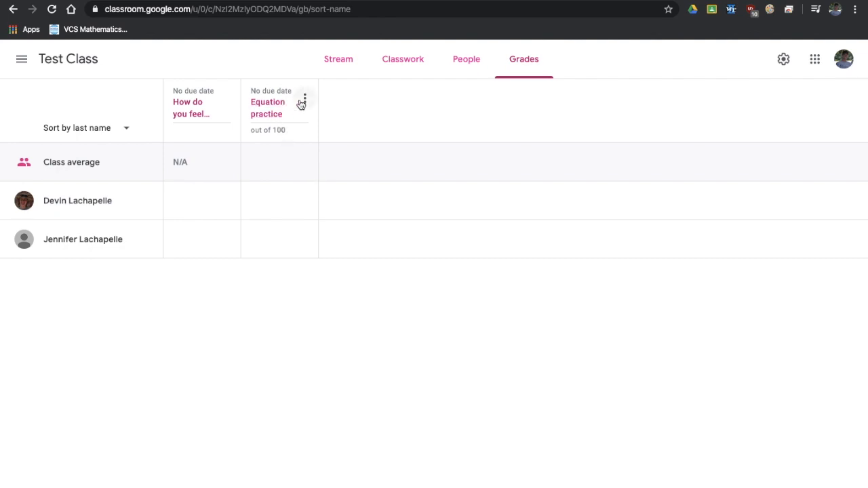
click(257, 201)
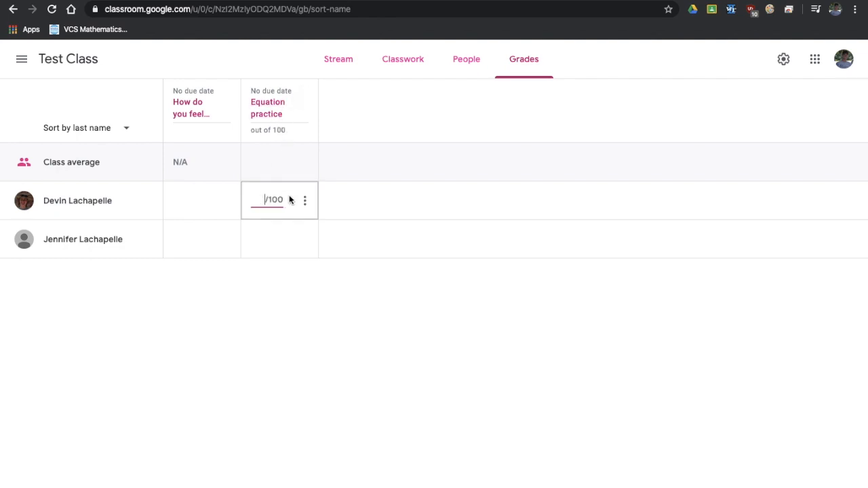
text(100)
click(258, 238)
text(100)
click(323, 341)
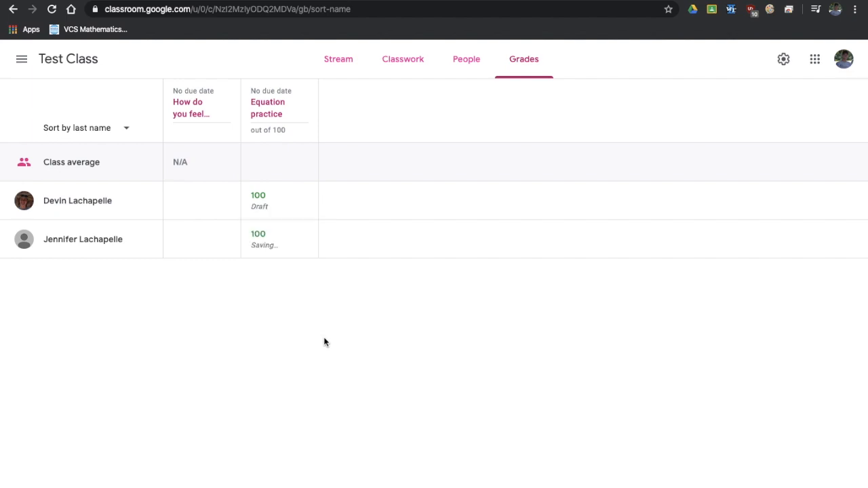
Step: Return the graded "Equation practice" assignment to all students, including the unsubmitted work, without a private comment
mouse_move(302, 128)
click(305, 101)
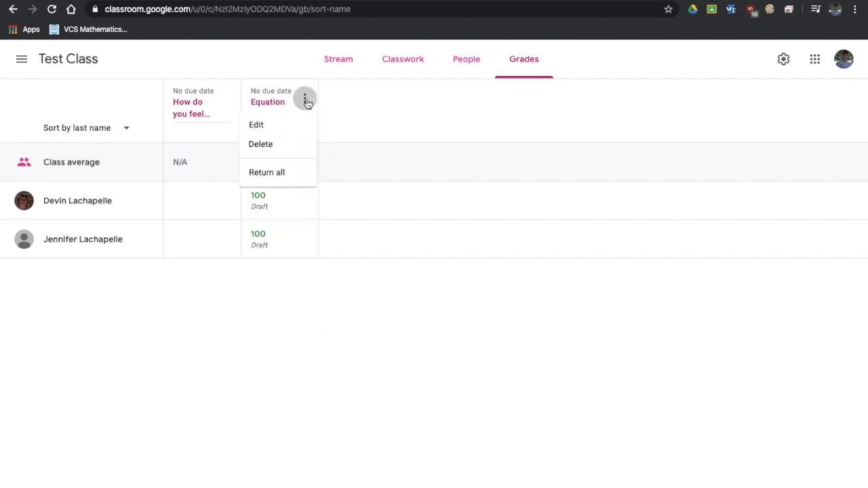
click(294, 174)
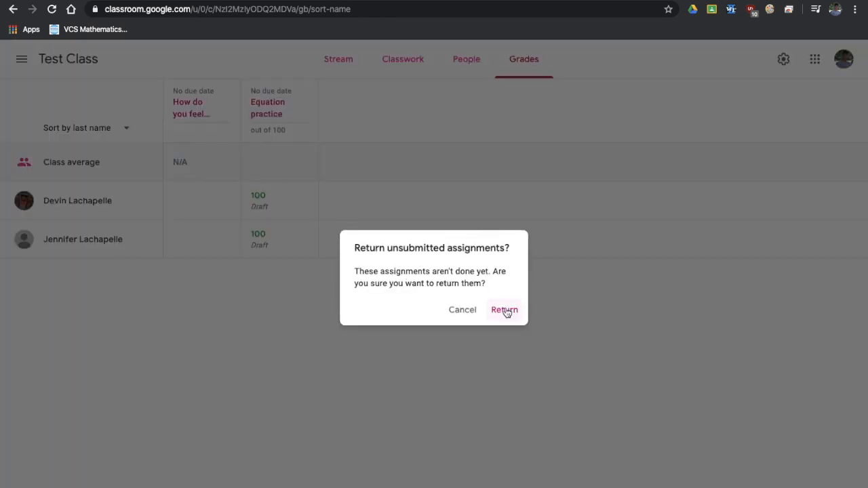
click(505, 310)
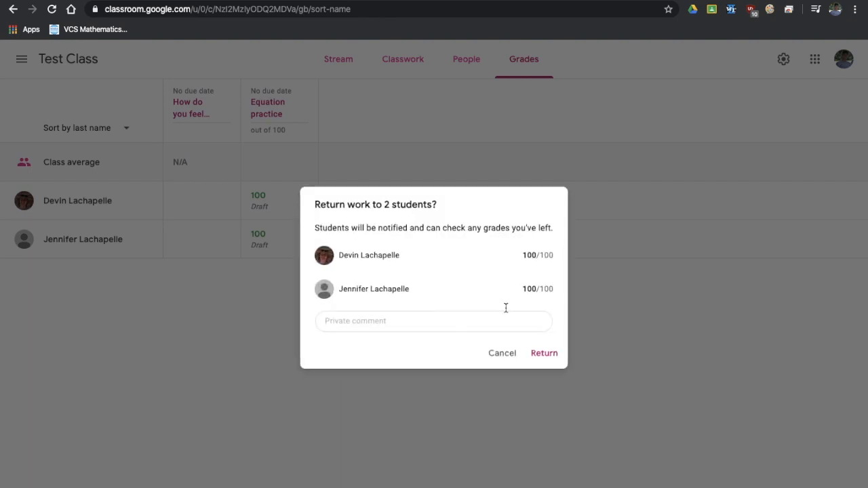
click(542, 353)
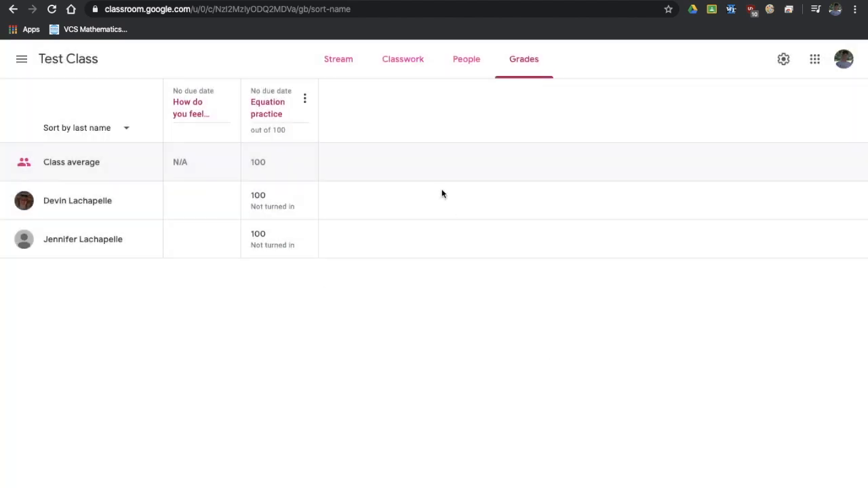
Step: Review how the classwork topics compare with the class stream and its announcement form
click(403, 64)
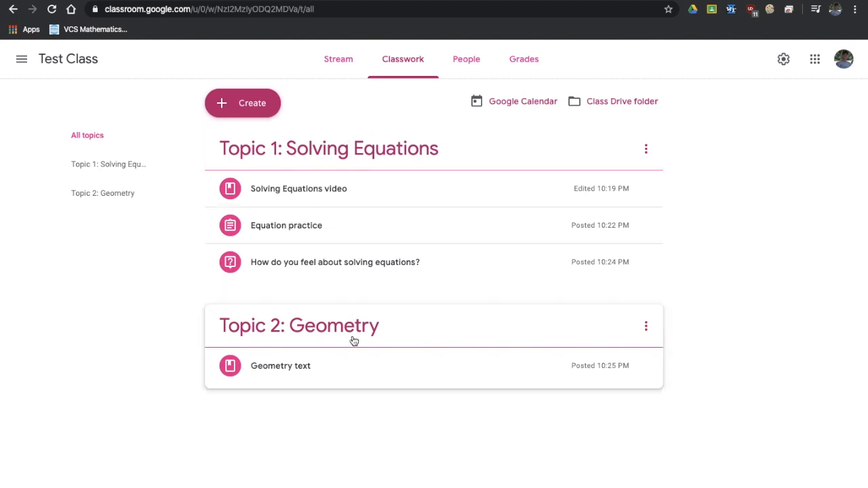
click(338, 63)
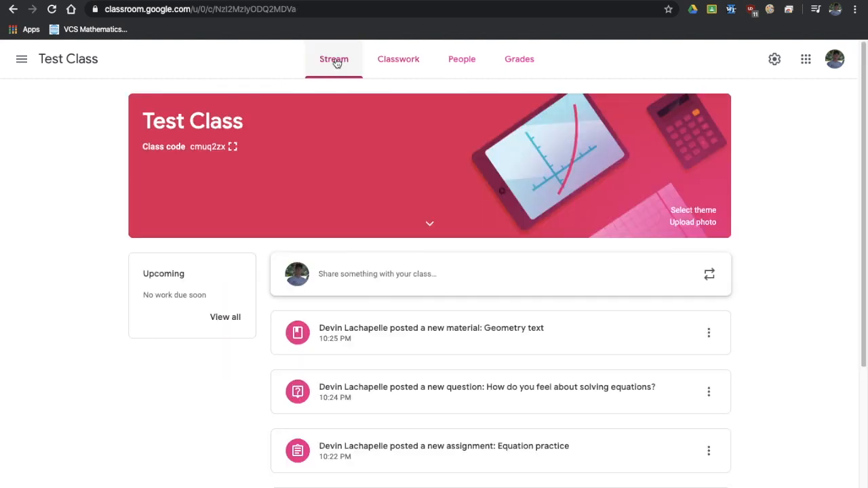
click(417, 275)
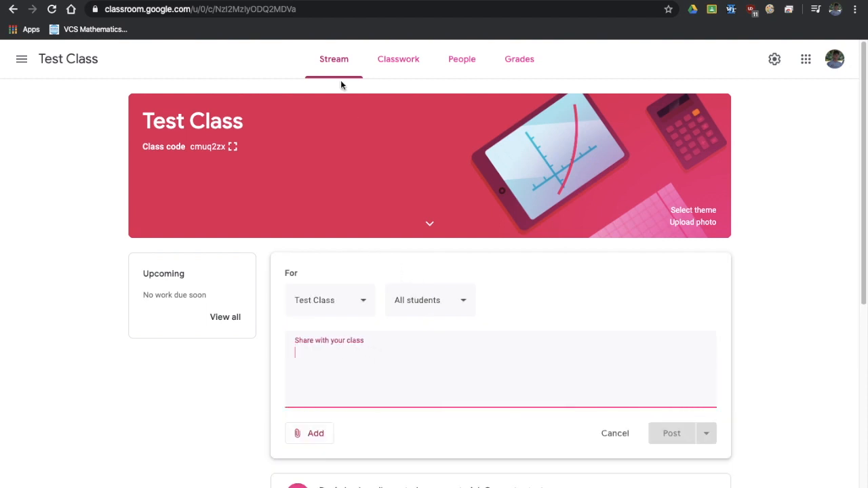
click(398, 66)
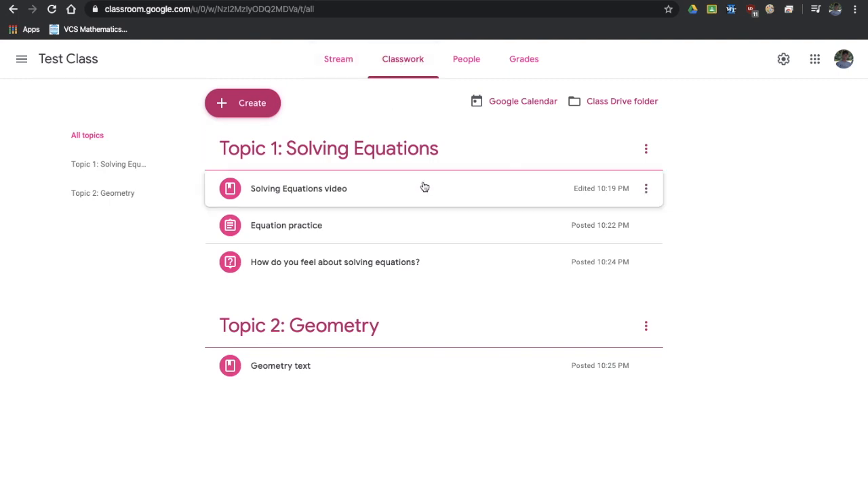
click(345, 62)
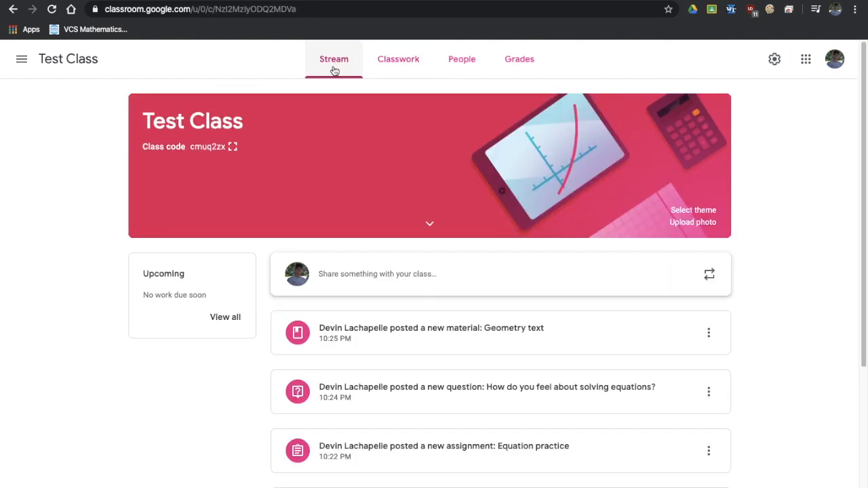
click(398, 64)
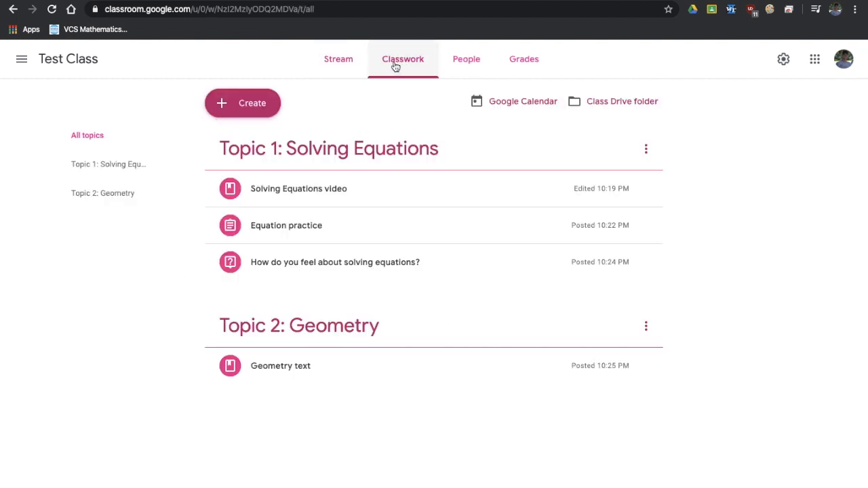